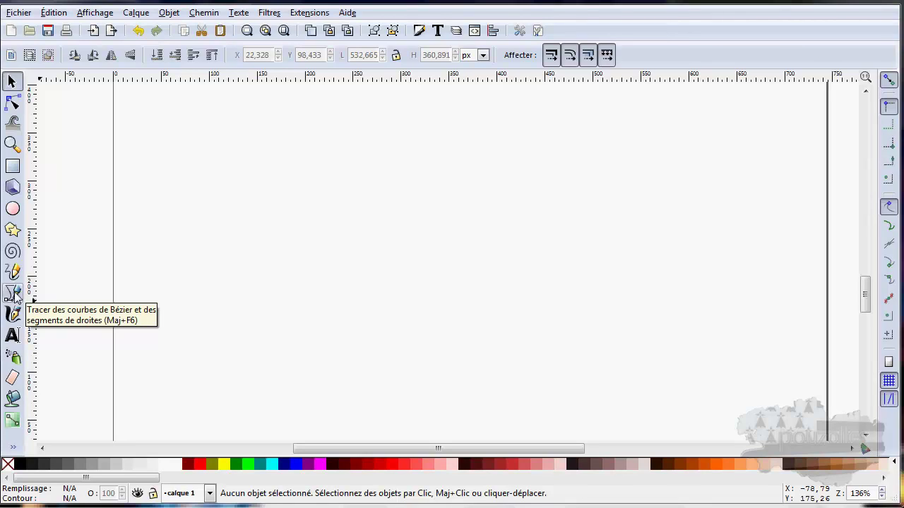
{"action": "left_click", "coordinate": [13, 294]}
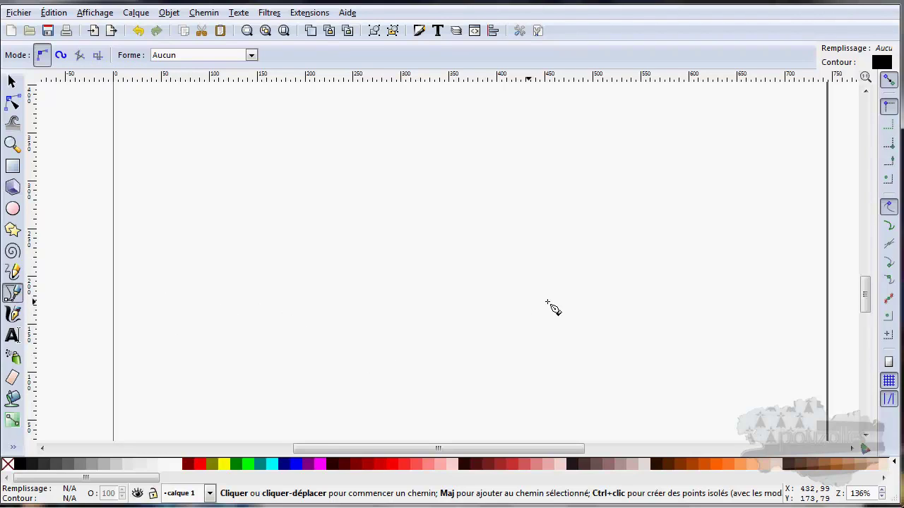
{"action": "left_click", "coordinate": [127, 362]}
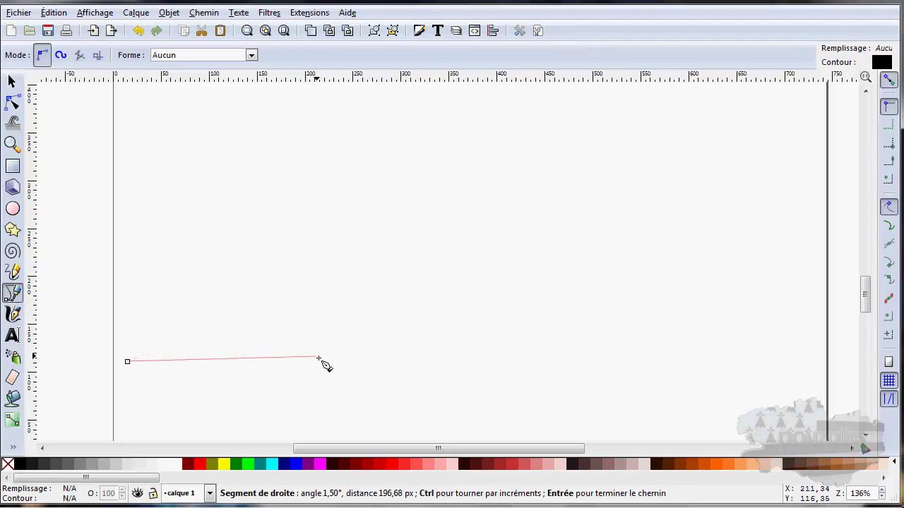
{"action": "left_click_drag", "start_coordinate": [323, 362], "coordinate": [412, 404]}
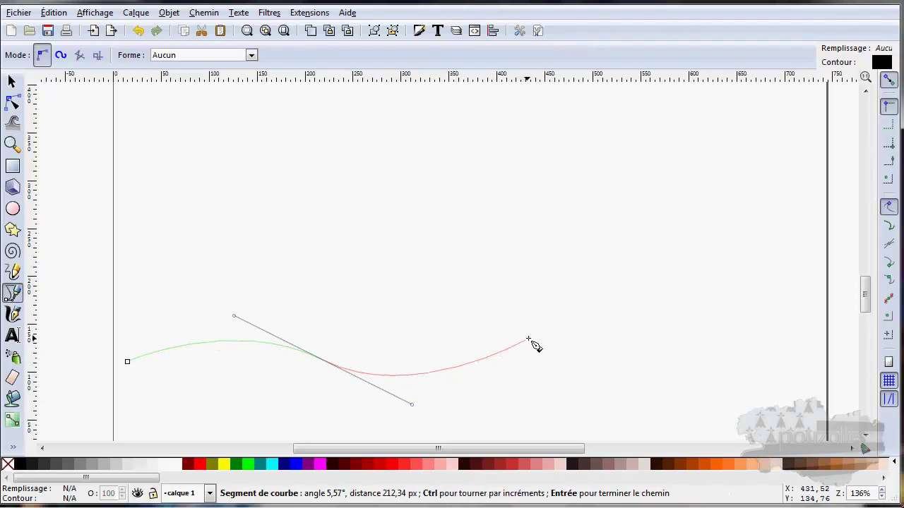
{"action": "left_click_drag", "start_coordinate": [526, 340], "coordinate": [557, 318]}
{"action": "left_click_drag", "start_coordinate": [712, 341], "coordinate": [766, 395]}
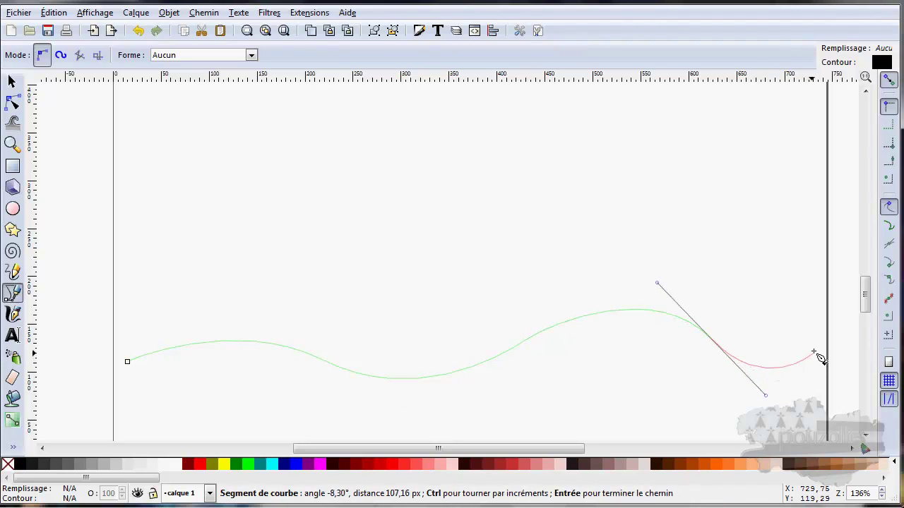
{"action": "left_click", "coordinate": [817, 327]}
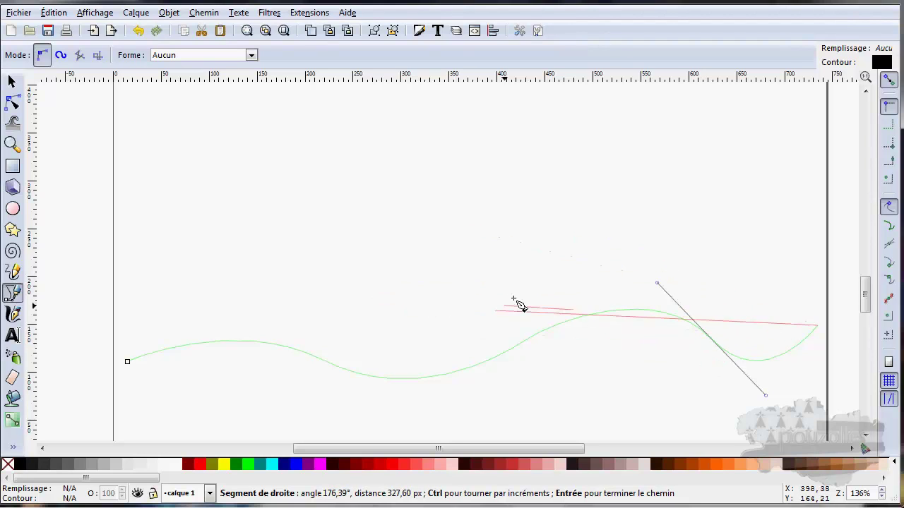
{"action": "left_click", "coordinate": [12, 82]}
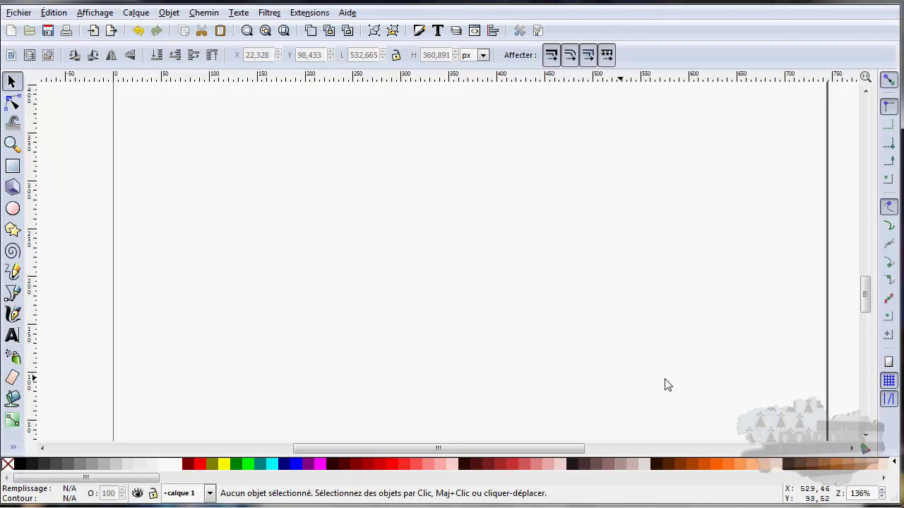
- Draw an open wavy Bézier path with five nodes across the lower page, about 714 px wide and 79 px high
{"action": "left_click", "coordinate": [13, 292]}
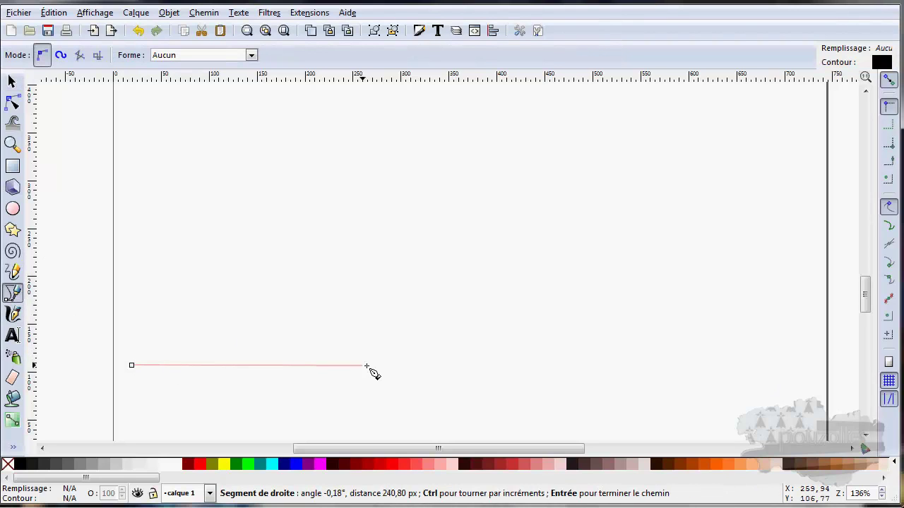
{"action": "left_click_drag", "start_coordinate": [367, 368], "coordinate": [485, 421]}
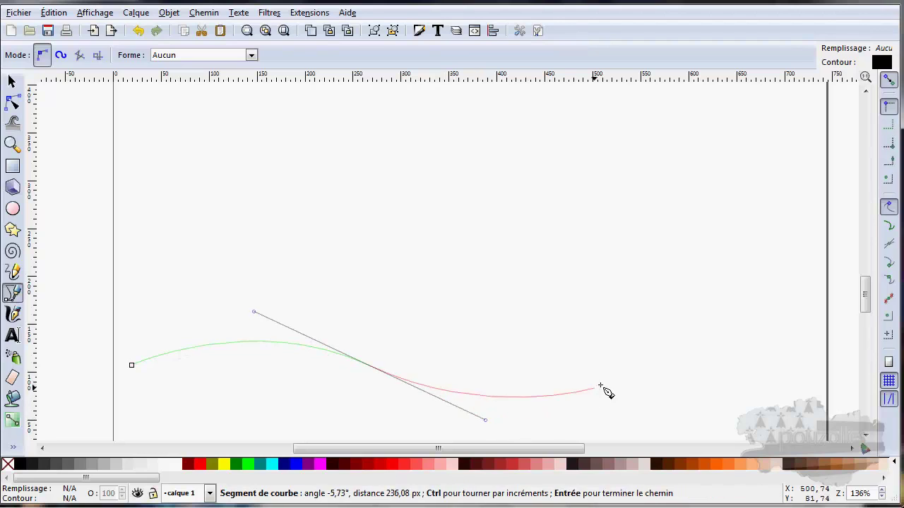
{"action": "left_click_drag", "start_coordinate": [629, 351], "coordinate": [667, 319]}
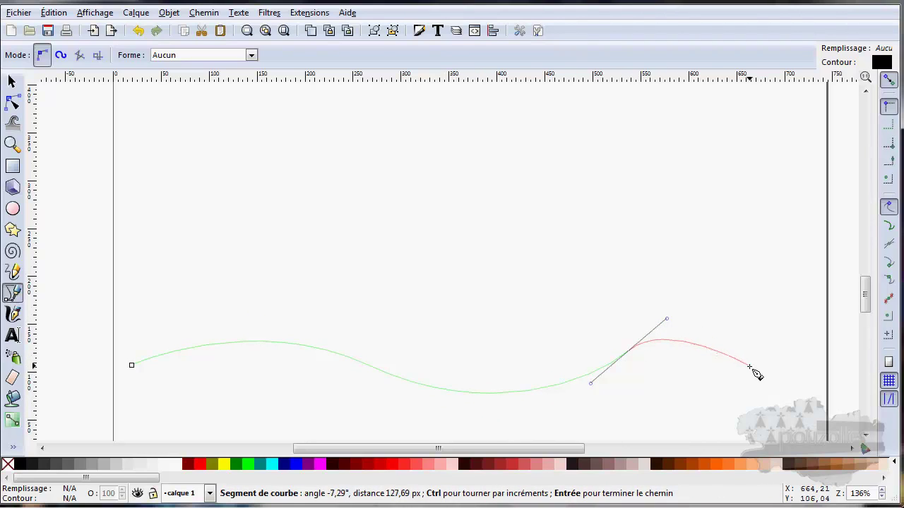
{"action": "left_click_drag", "start_coordinate": [739, 371], "coordinate": [761, 394]}
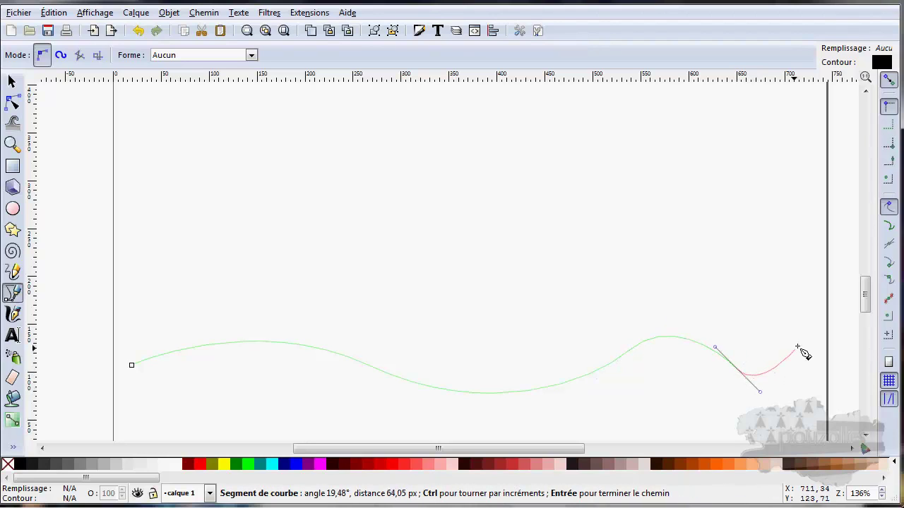
{"action": "left_click_drag", "start_coordinate": [815, 320], "coordinate": [813, 300]}
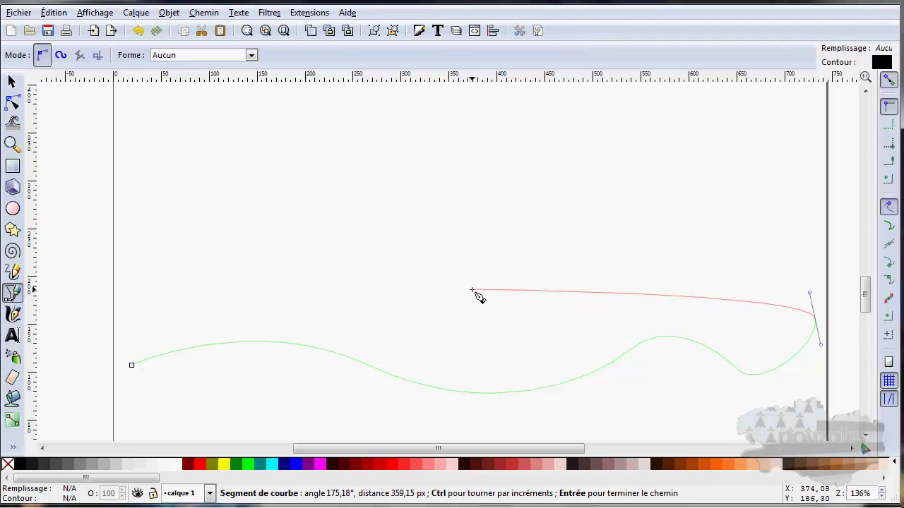
{"action": "key", "text": "Return"}
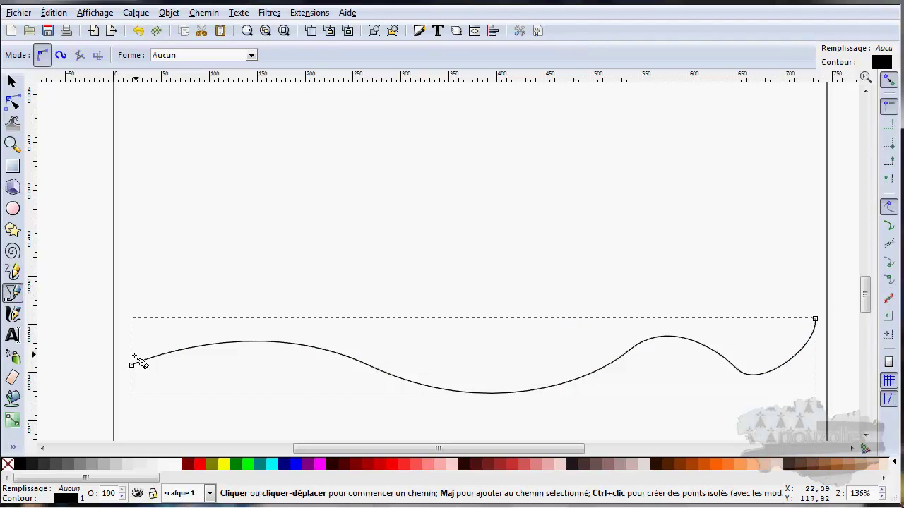
{"action": "left_click", "coordinate": [12, 81]}
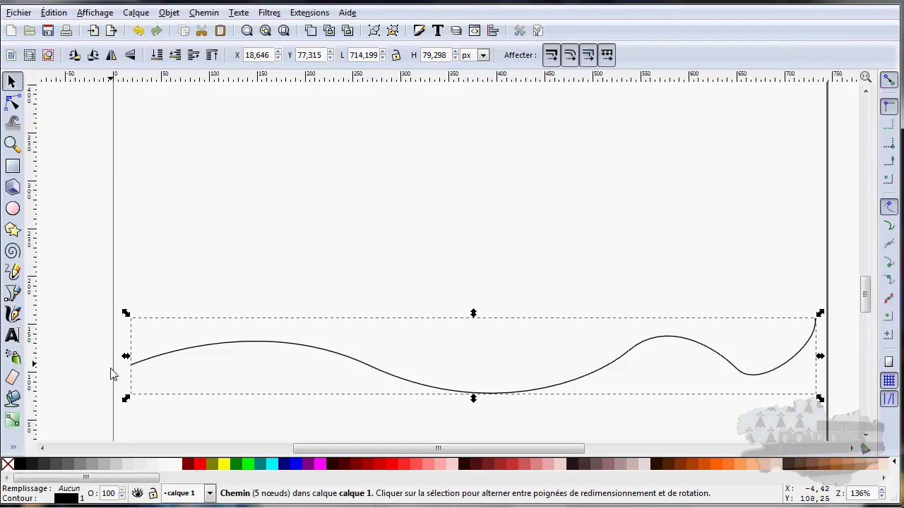
{"action": "left_click", "coordinate": [132, 366]}
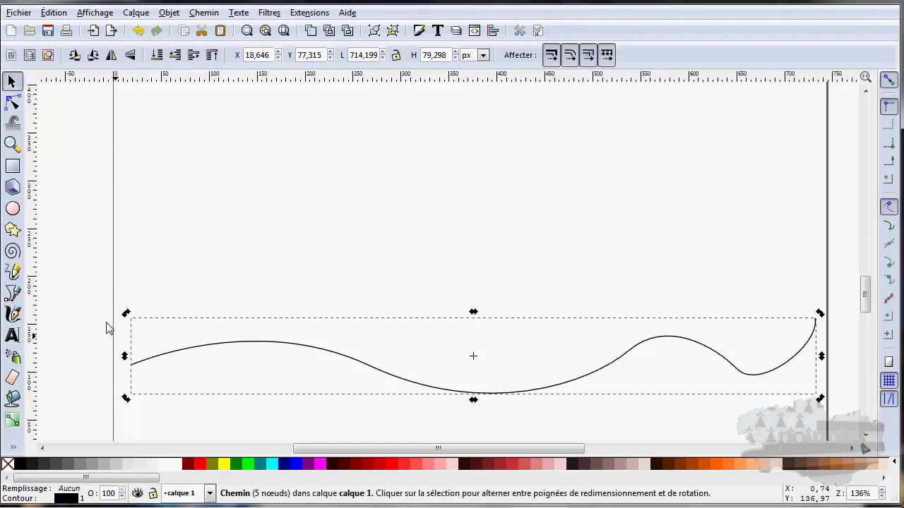
- Move the wave's first four nodes to about (27, 66), (251, 127), (492, 98) and (624, 90) px
{"action": "left_click", "coordinate": [14, 103]}
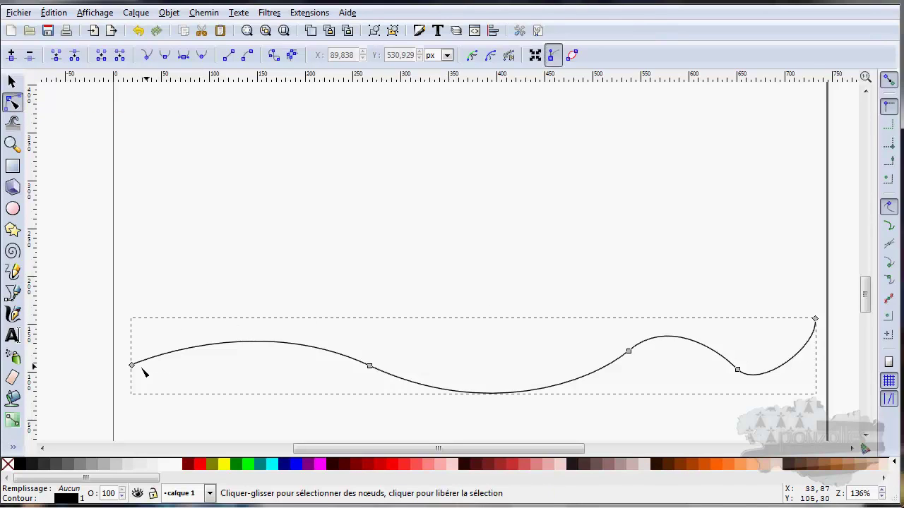
{"action": "left_click_drag", "start_coordinate": [132, 366], "coordinate": [141, 414]}
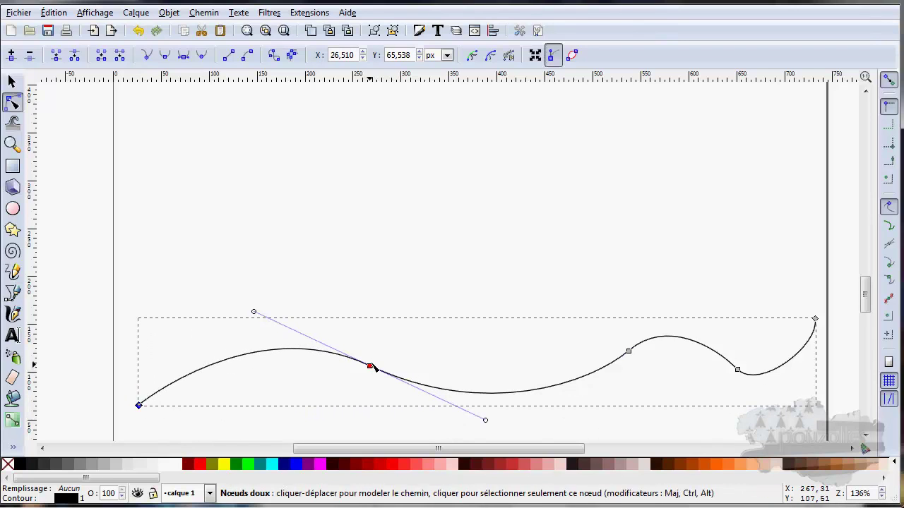
{"action": "left_click_drag", "start_coordinate": [374, 367], "coordinate": [355, 348]}
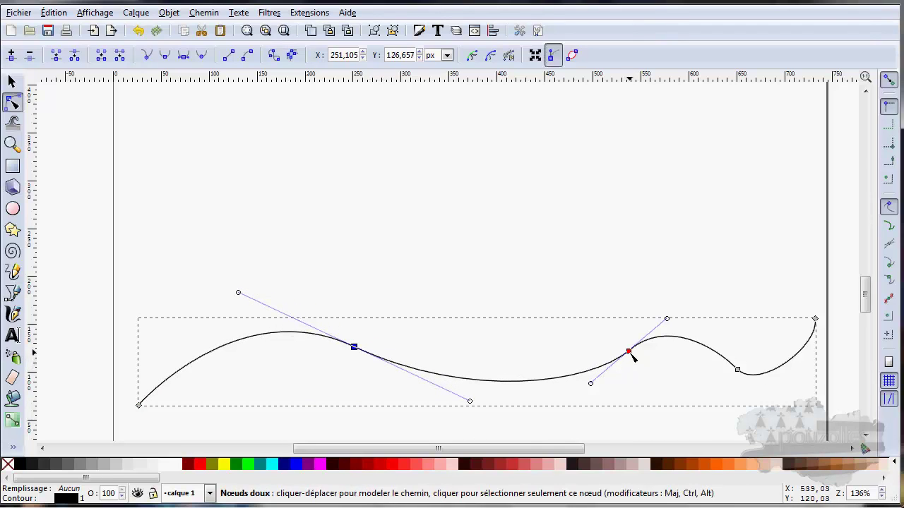
{"action": "left_click_drag", "start_coordinate": [630, 355], "coordinate": [586, 375]}
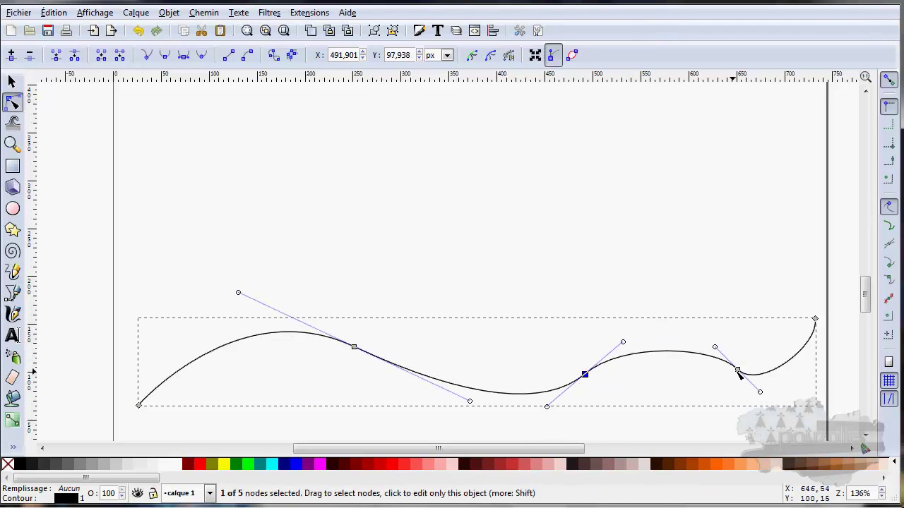
{"action": "left_click_drag", "start_coordinate": [738, 372], "coordinate": [715, 385]}
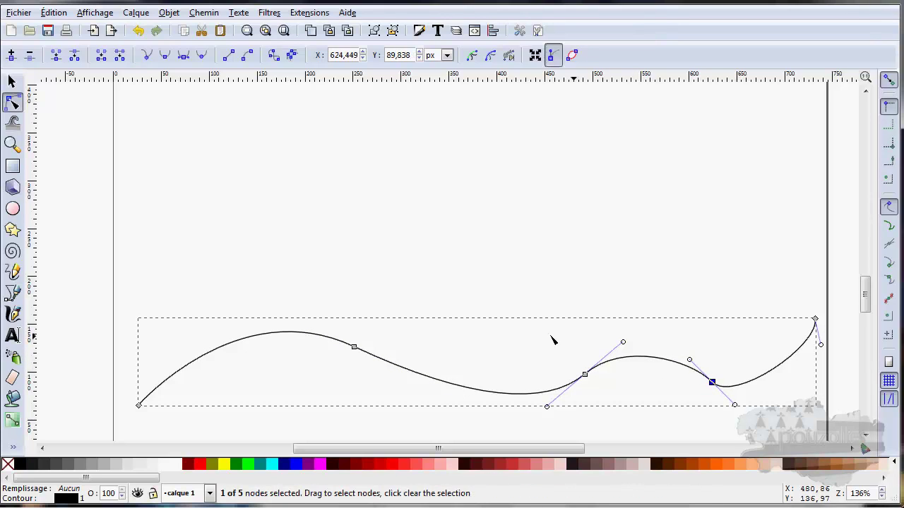
- Reshape the wave with its node handles, reversing the slope at the second node, and shift the fourth node to about (638, 87) px
{"action": "left_click", "coordinate": [353, 347]}
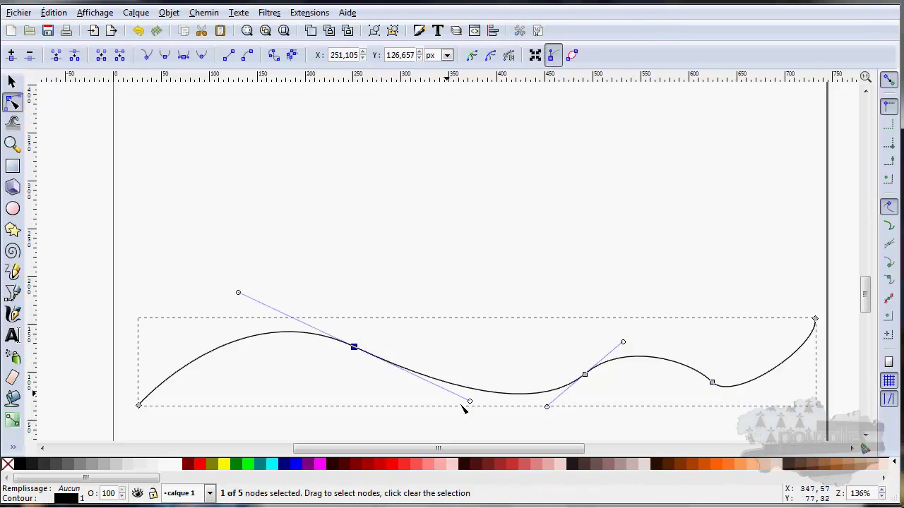
{"action": "left_click_drag", "start_coordinate": [470, 402], "coordinate": [437, 270]}
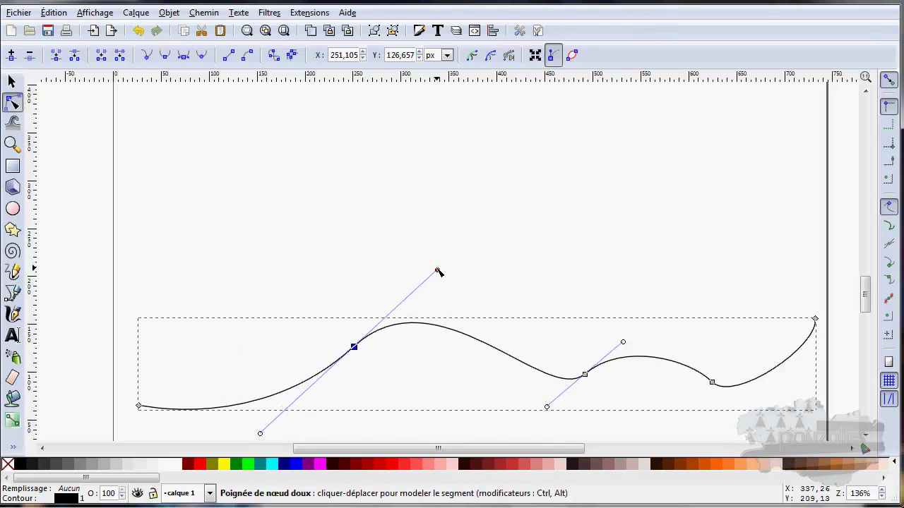
{"action": "left_click_drag", "start_coordinate": [623, 342], "coordinate": [666, 335]}
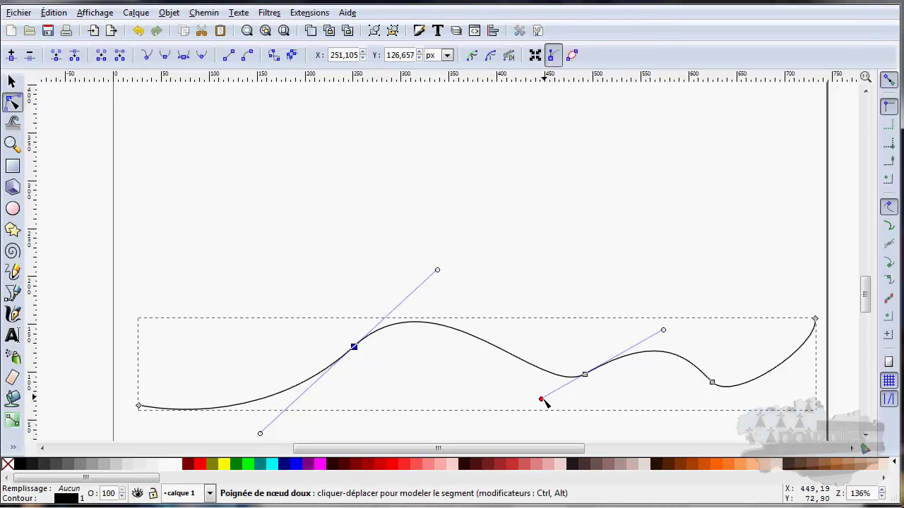
{"action": "left_click_drag", "start_coordinate": [542, 401], "coordinate": [482, 425]}
{"action": "left_click", "coordinate": [712, 383]}
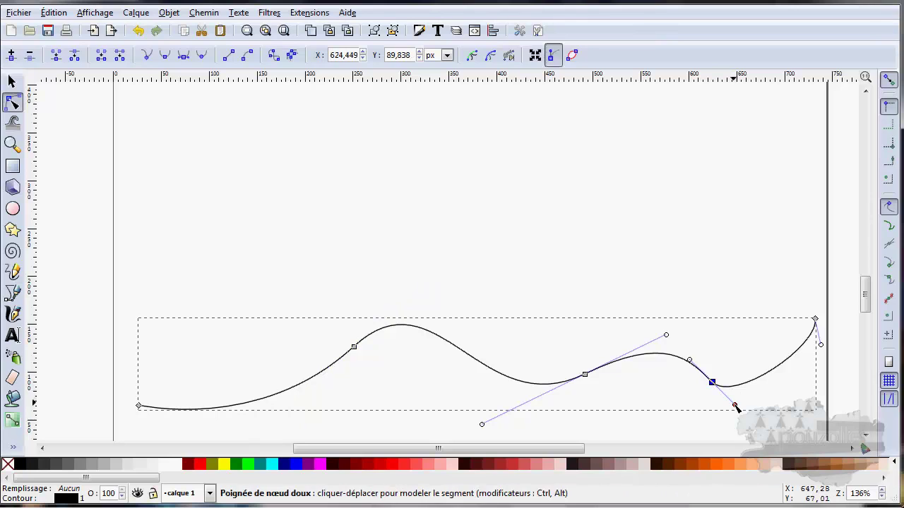
{"action": "left_click_drag", "start_coordinate": [735, 404], "coordinate": [781, 416]}
{"action": "mouse_move", "coordinate": [712, 382]}
{"action": "left_mouse_down"}
{"action": "mouse_move", "coordinate": [746, 393]}
{"action": "mouse_move", "coordinate": [727, 387]}
{"action": "left_mouse_up"}
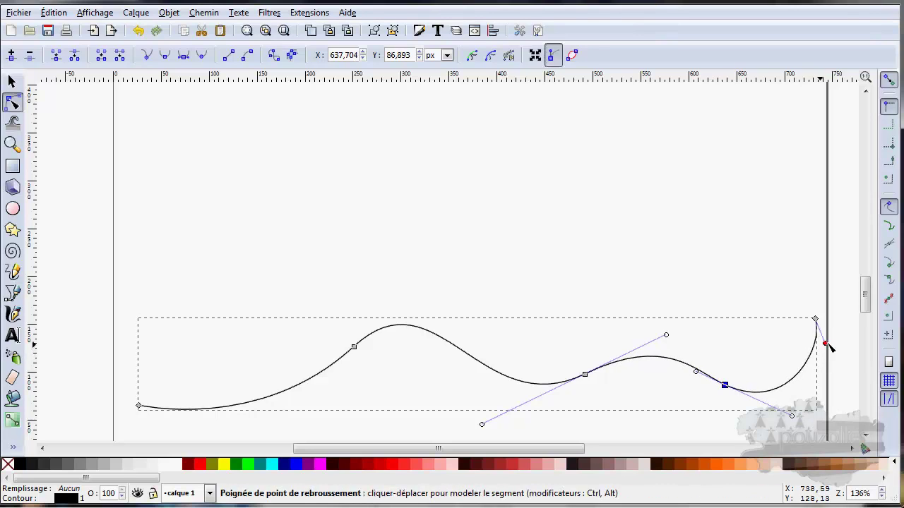
{"action": "left_click_drag", "start_coordinate": [823, 344], "coordinate": [816, 361]}
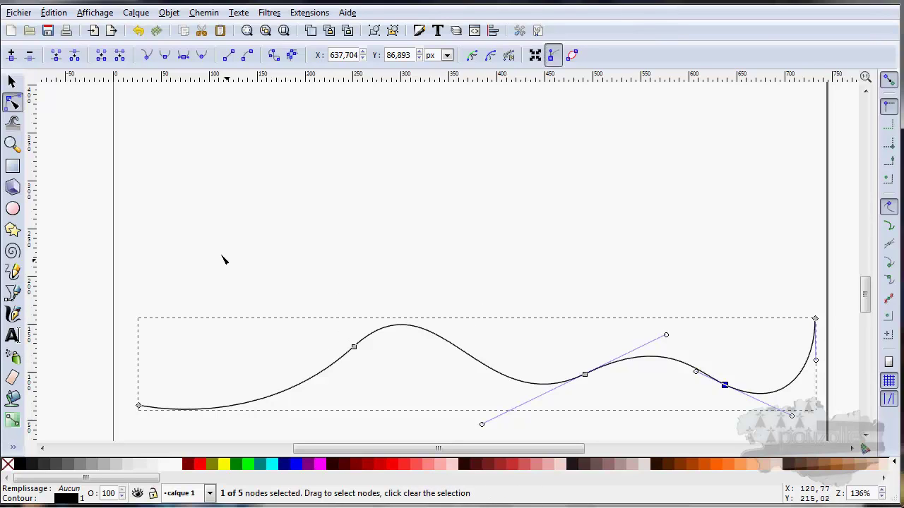
- Draw a closed Bézier shape above the start of the wave, with two curved segments and a straight closing side
{"action": "left_click", "coordinate": [13, 292]}
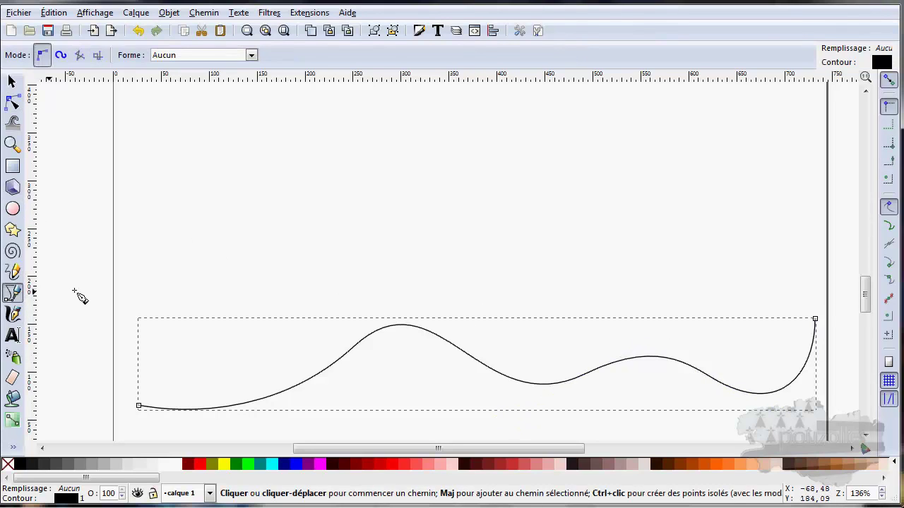
{"action": "left_click", "coordinate": [132, 227]}
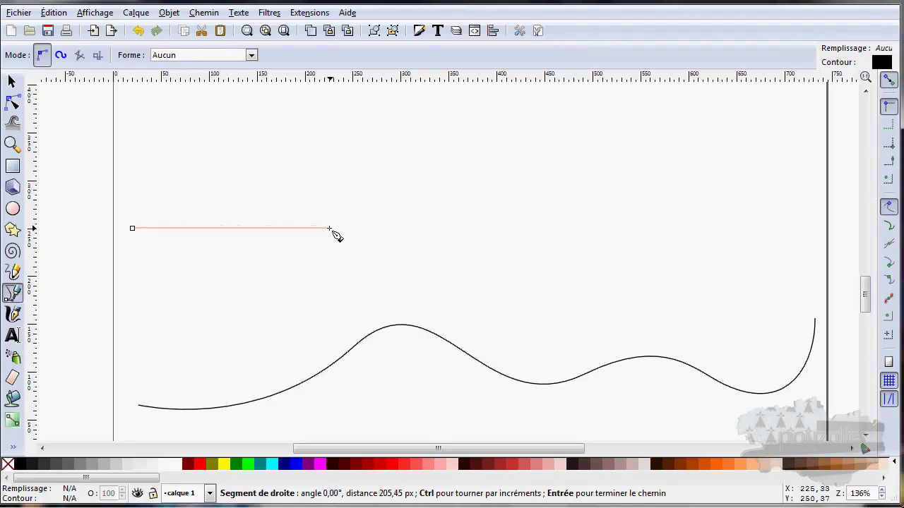
{"action": "left_click_drag", "start_coordinate": [329, 226], "coordinate": [374, 286]}
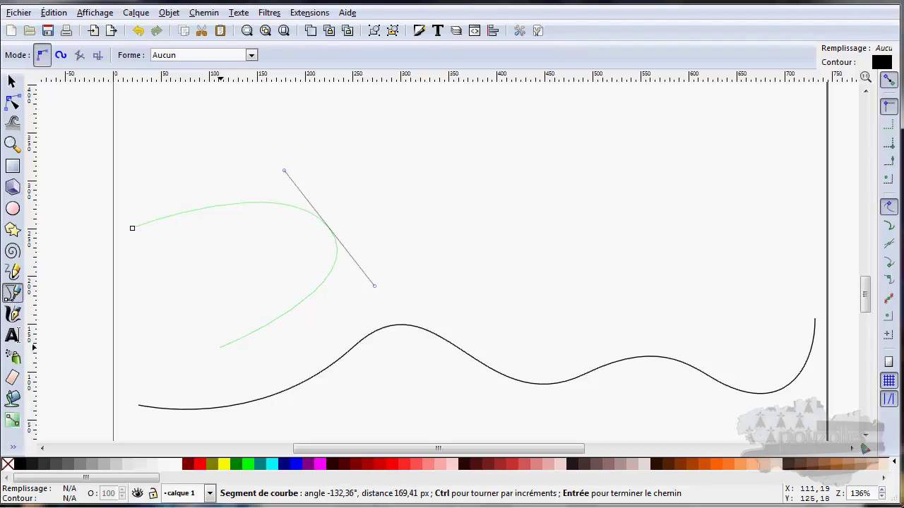
{"action": "left_click", "coordinate": [219, 346]}
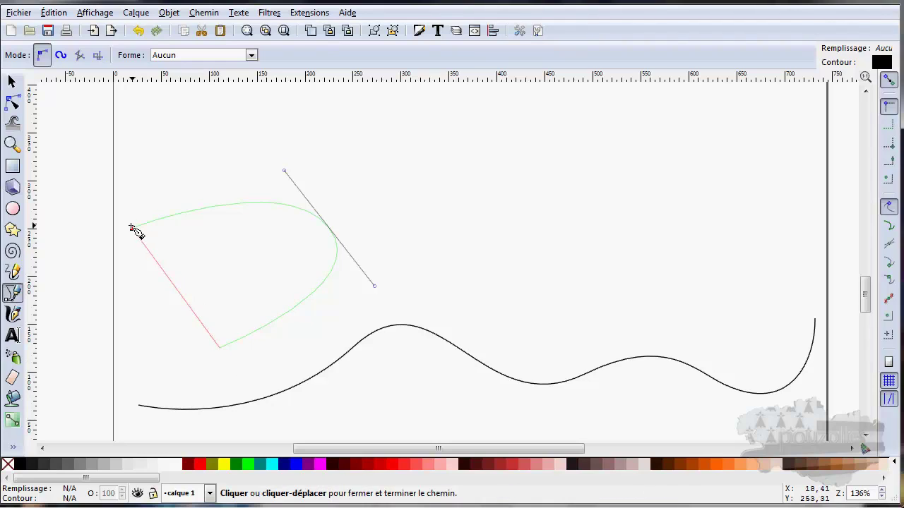
{"action": "left_click", "coordinate": [132, 228]}
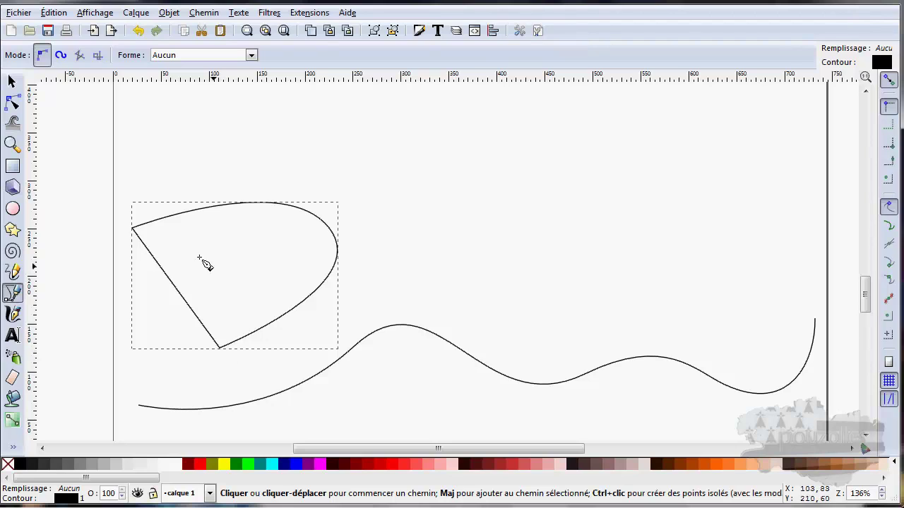
- Draw an open eight-node Bézier path mixing curved and straight segments above the wave, about 621 px wide and 194 px high
{"action": "left_click", "coordinate": [136, 170]}
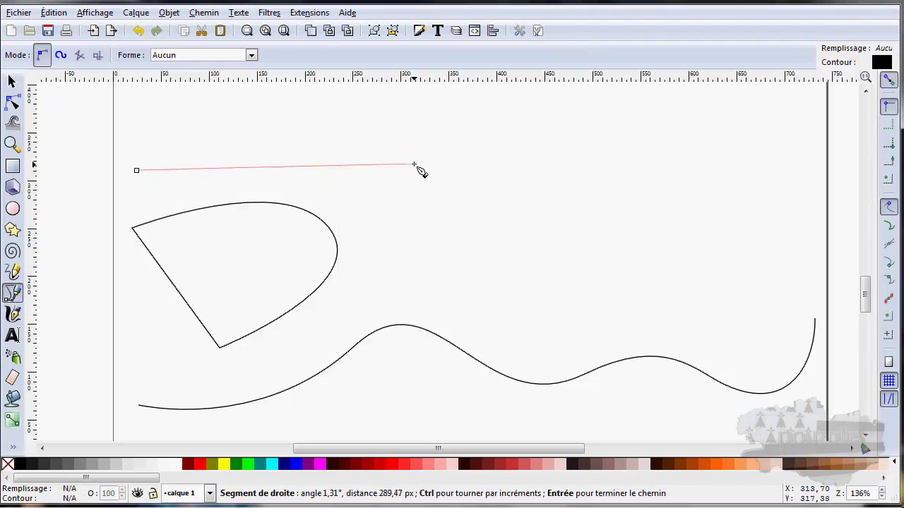
{"action": "left_click_drag", "start_coordinate": [415, 165], "coordinate": [485, 255]}
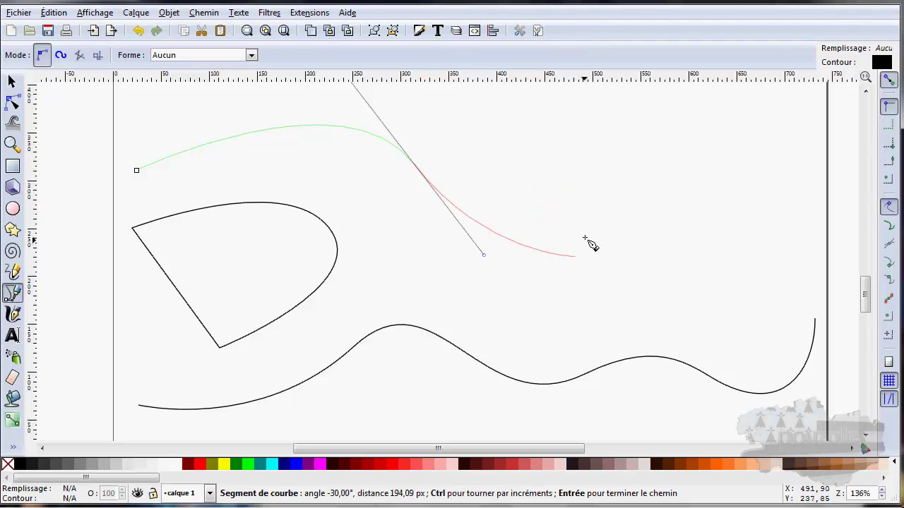
{"action": "left_click", "coordinate": [583, 179]}
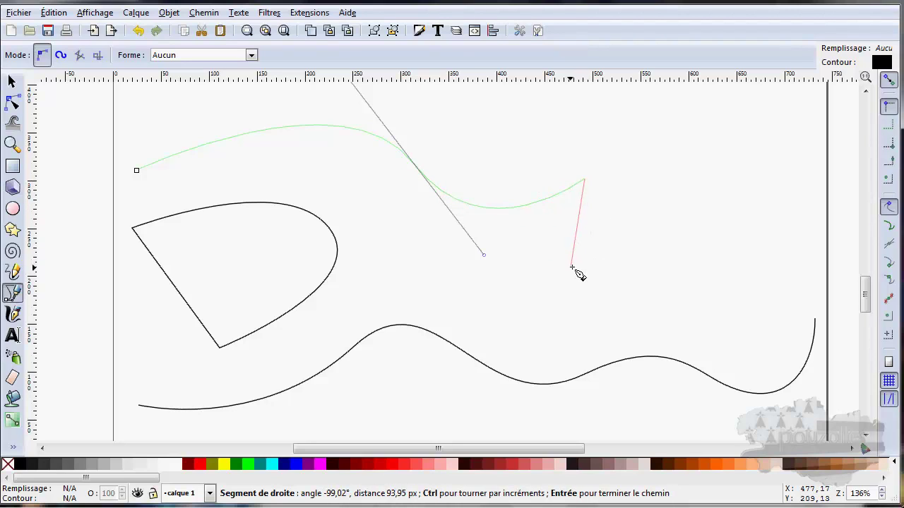
{"action": "left_click", "coordinate": [433, 283]}
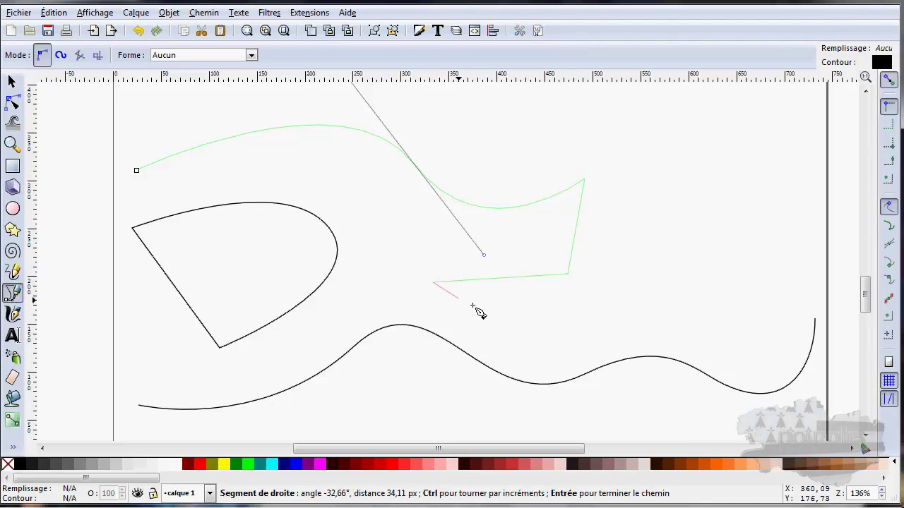
{"action": "left_click", "coordinate": [604, 308]}
{"action": "left_click_drag", "start_coordinate": [660, 171], "coordinate": [716, 173]}
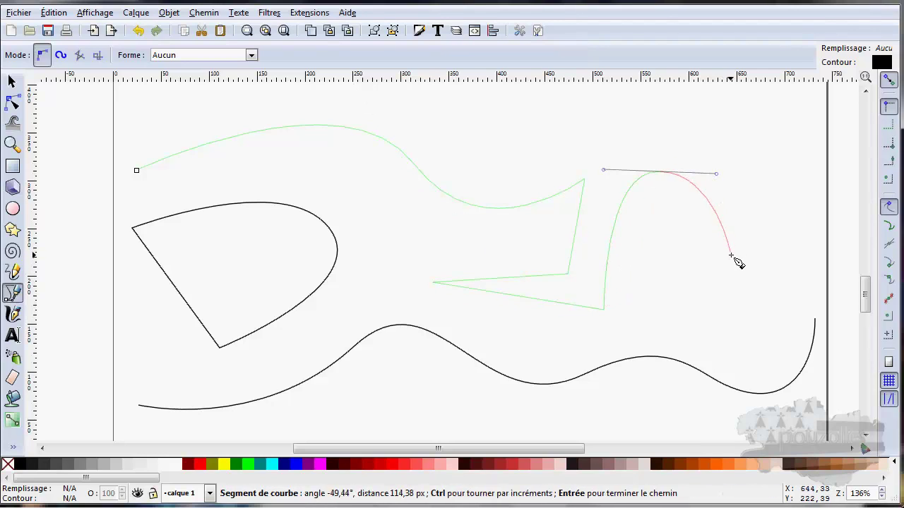
{"action": "left_click", "coordinate": [730, 254]}
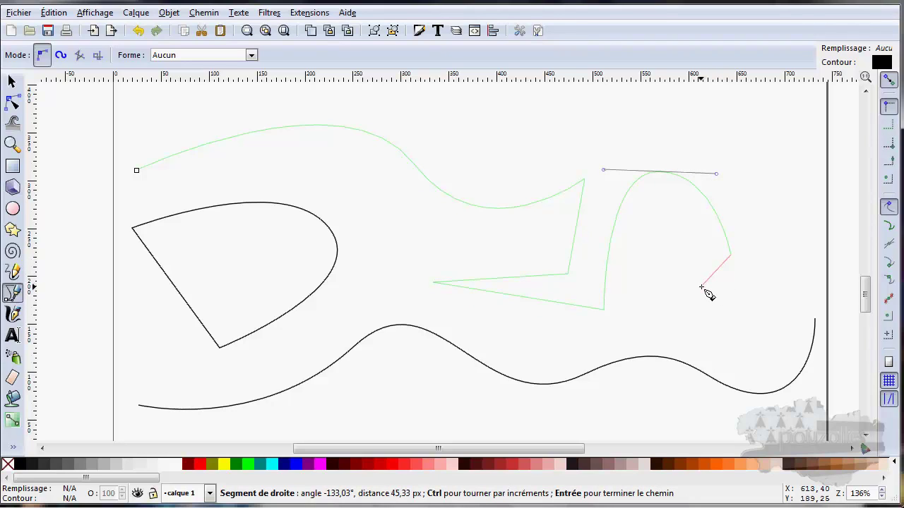
{"action": "key", "text": "Return"}
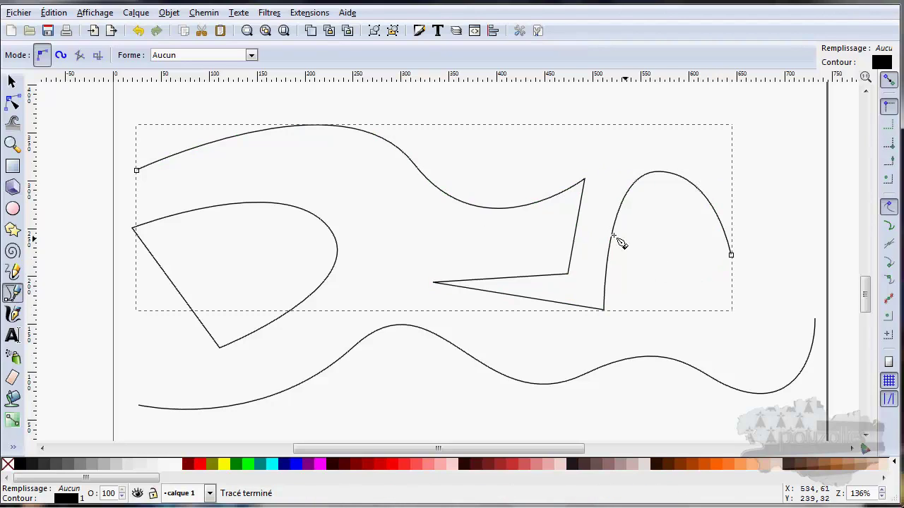
- Delete the mixed path, the closed shape and the wave to empty the page
{"action": "left_click", "coordinate": [12, 81]}
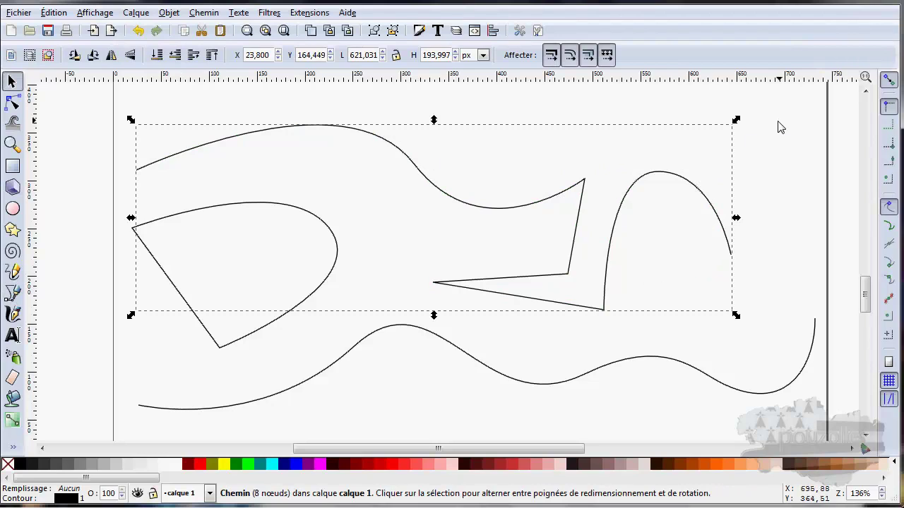
{"action": "key", "text": "Delete"}
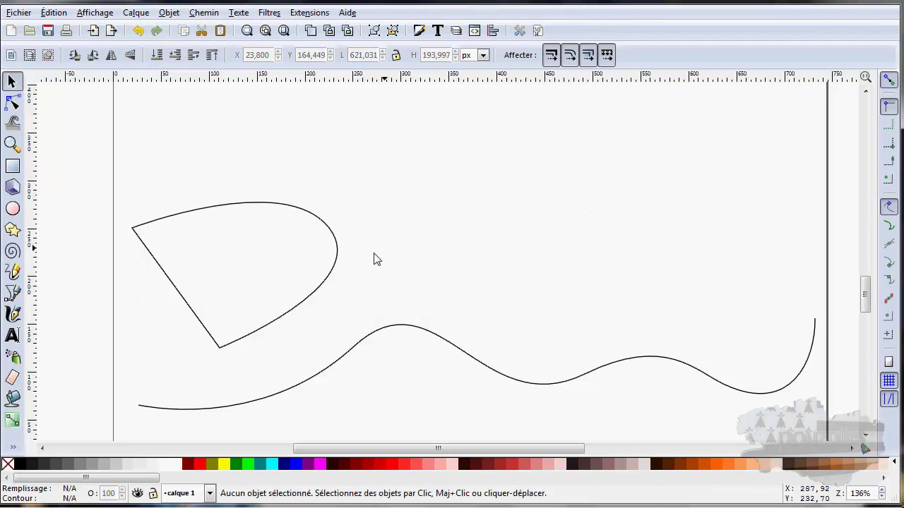
{"action": "left_click", "coordinate": [326, 283]}
{"action": "key", "text": "Delete"}
{"action": "left_click", "coordinate": [391, 327]}
{"action": "key", "text": "Delete"}
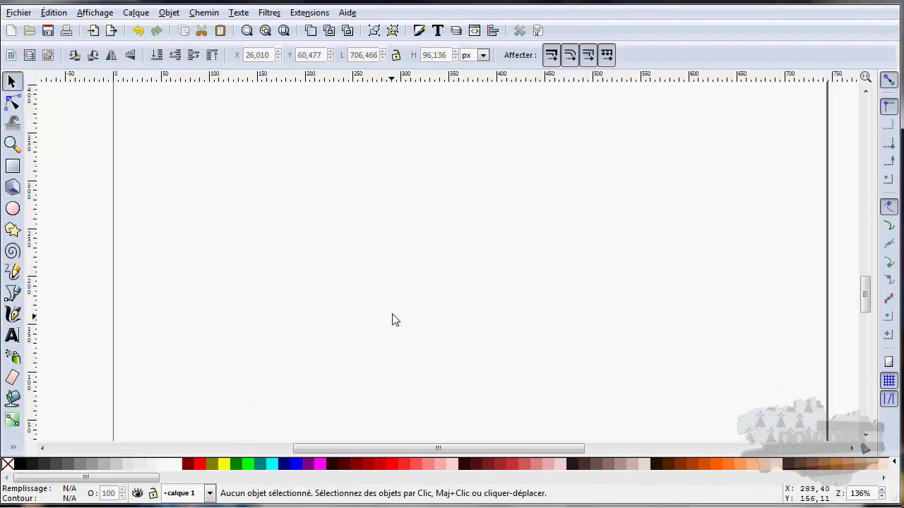
- Draw a large closed teardrop with five nodes and curved segments in regular Bézier mode, and delete it
{"action": "left_click", "coordinate": [12, 293]}
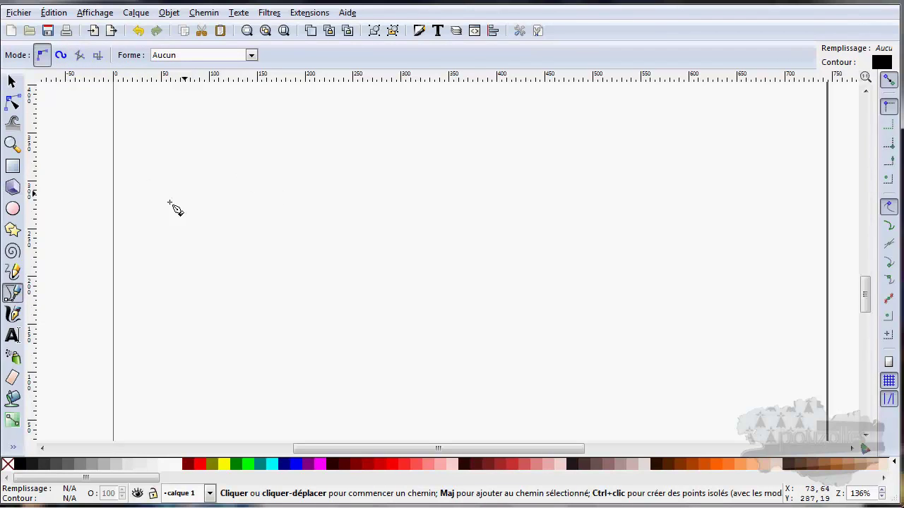
{"action": "left_click", "coordinate": [162, 289]}
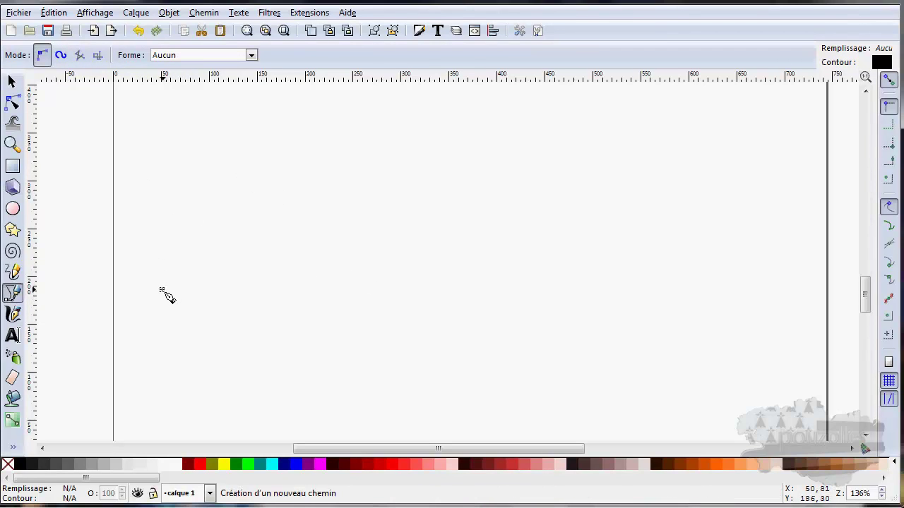
{"action": "left_click_drag", "start_coordinate": [395, 199], "coordinate": [476, 124]}
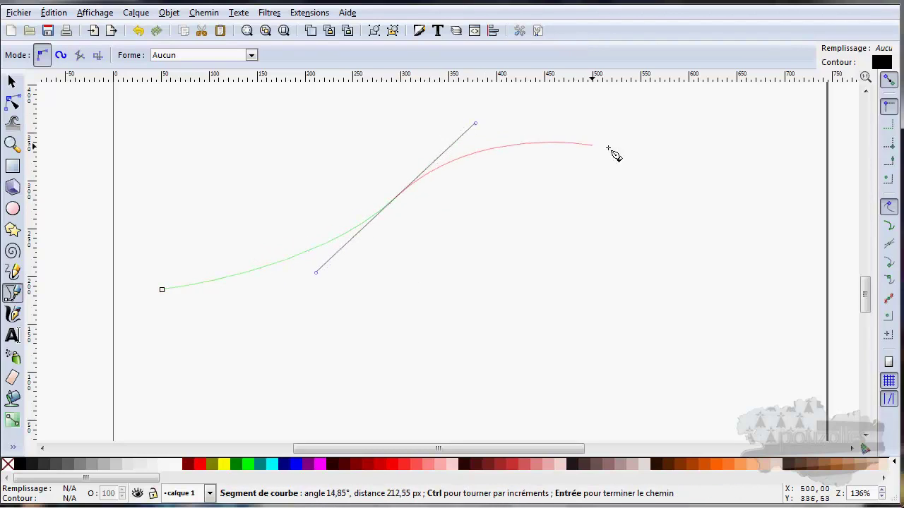
{"action": "left_click_drag", "start_coordinate": [606, 116], "coordinate": [623, 122]}
{"action": "left_click_drag", "start_coordinate": [699, 317], "coordinate": [530, 395]}
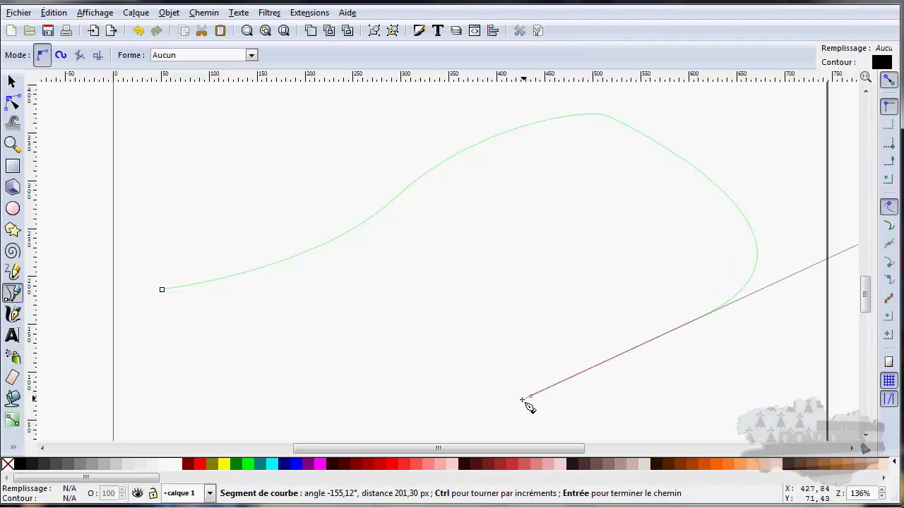
{"action": "left_click_drag", "start_coordinate": [349, 387], "coordinate": [272, 369]}
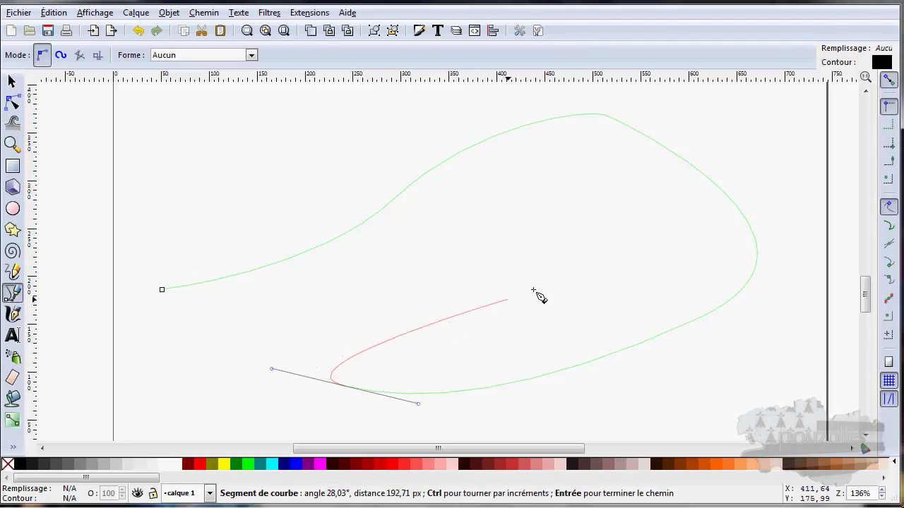
{"action": "left_click", "coordinate": [163, 290]}
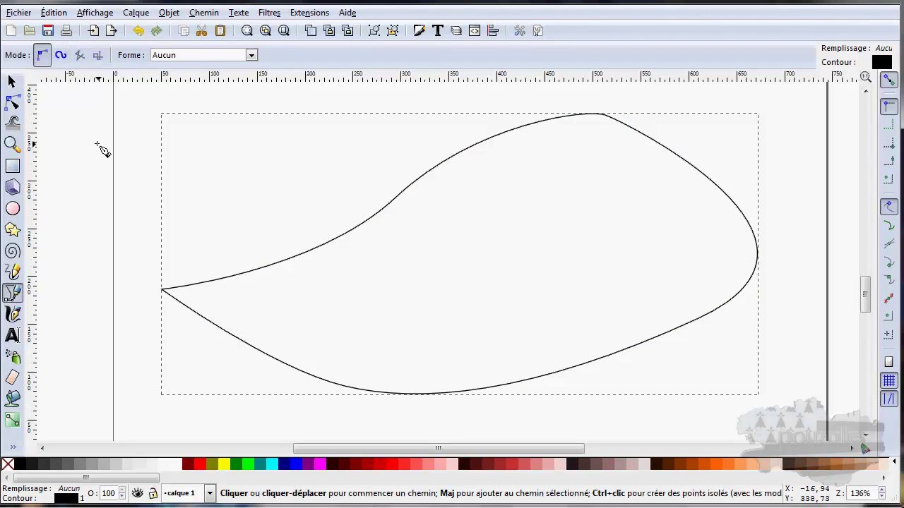
{"action": "key", "text": "Delete"}
- Draw a closed five-node teardrop path in Spiro mode across the page, about 596 px wide and 315 px high
{"action": "left_click", "coordinate": [59, 60]}
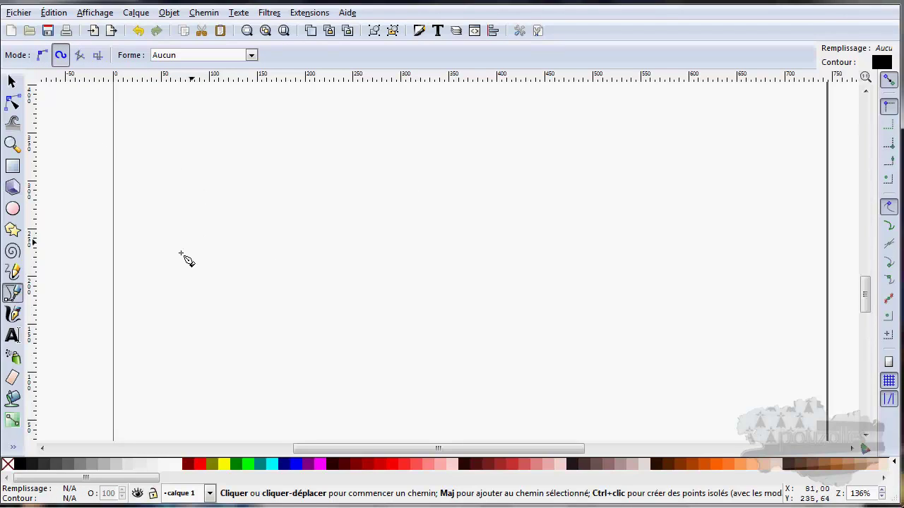
{"action": "left_click", "coordinate": [149, 310]}
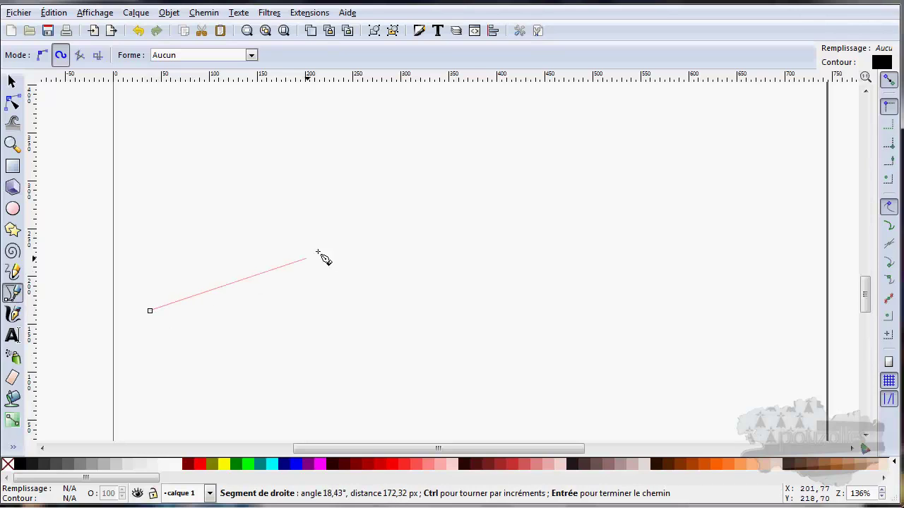
{"action": "left_click_drag", "start_coordinate": [368, 221], "coordinate": [460, 134]}
{"action": "left_click_drag", "start_coordinate": [569, 129], "coordinate": [660, 141]}
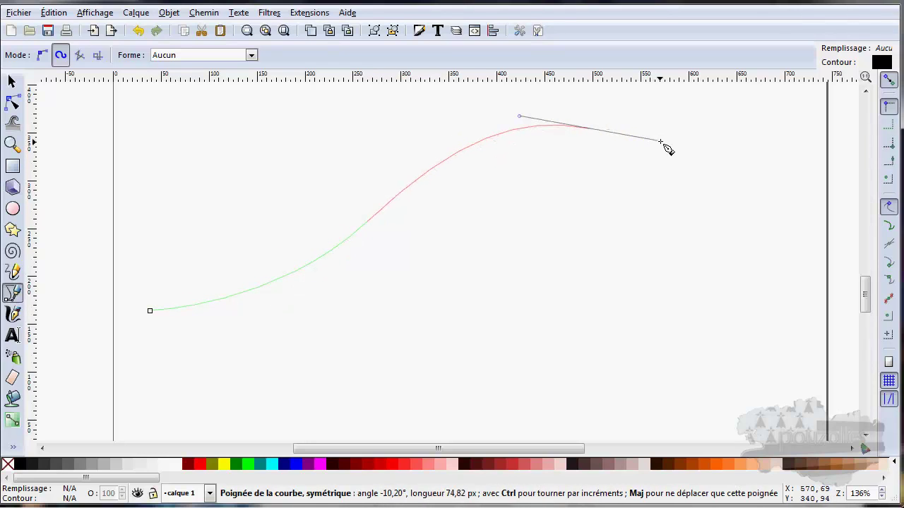
{"action": "left_click_drag", "start_coordinate": [719, 236], "coordinate": [704, 326]}
{"action": "left_click_drag", "start_coordinate": [576, 407], "coordinate": [471, 409]}
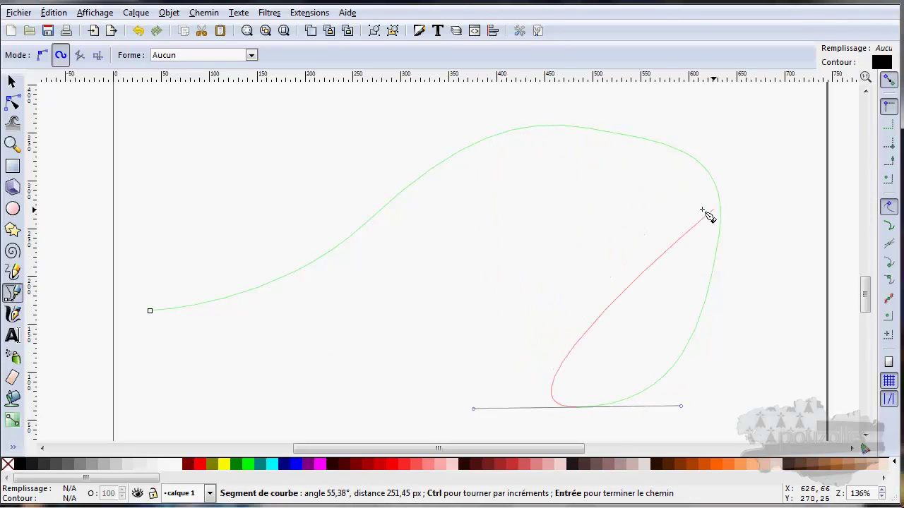
{"action": "left_click", "coordinate": [150, 312]}
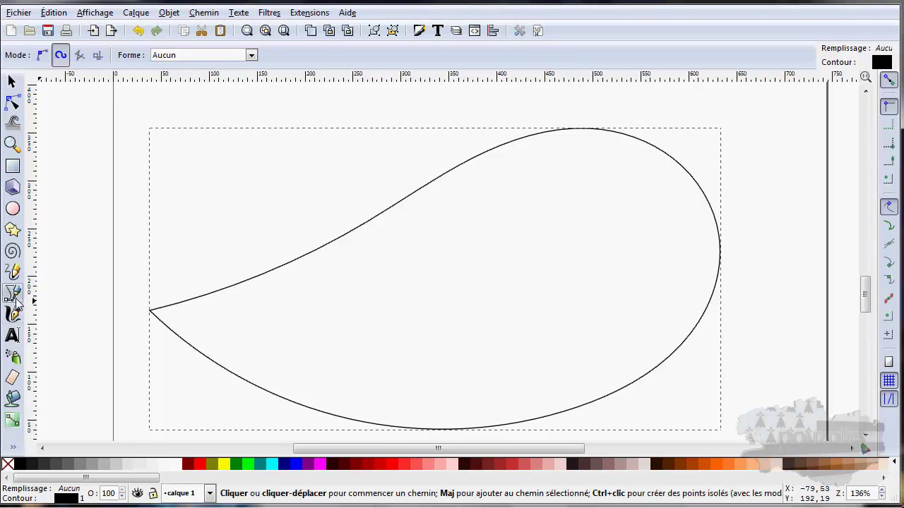
- Draw a closed four-node teardrop in regular Bézier mode closely following the Spiro outline, about 573 px wide and 298 px high
{"action": "left_click", "coordinate": [42, 56]}
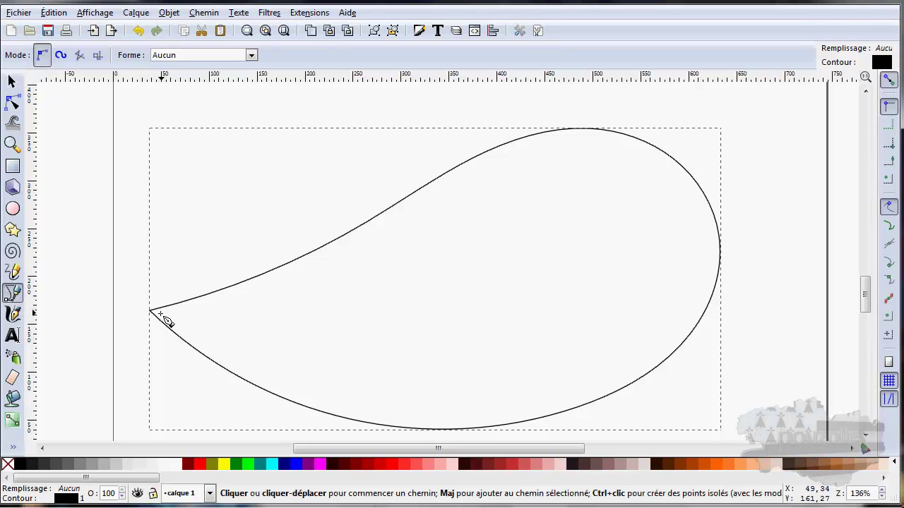
{"action": "left_click", "coordinate": [161, 314]}
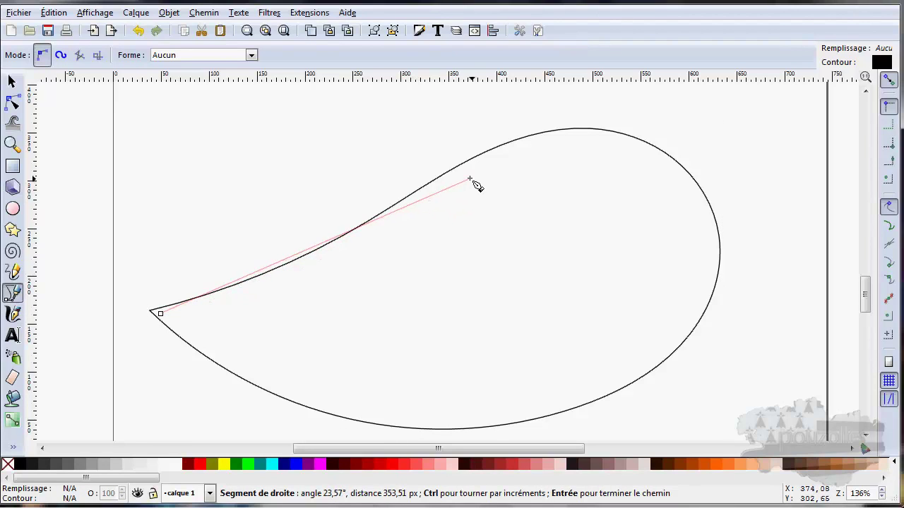
{"action": "left_click_drag", "start_coordinate": [456, 175], "coordinate": [596, 64]}
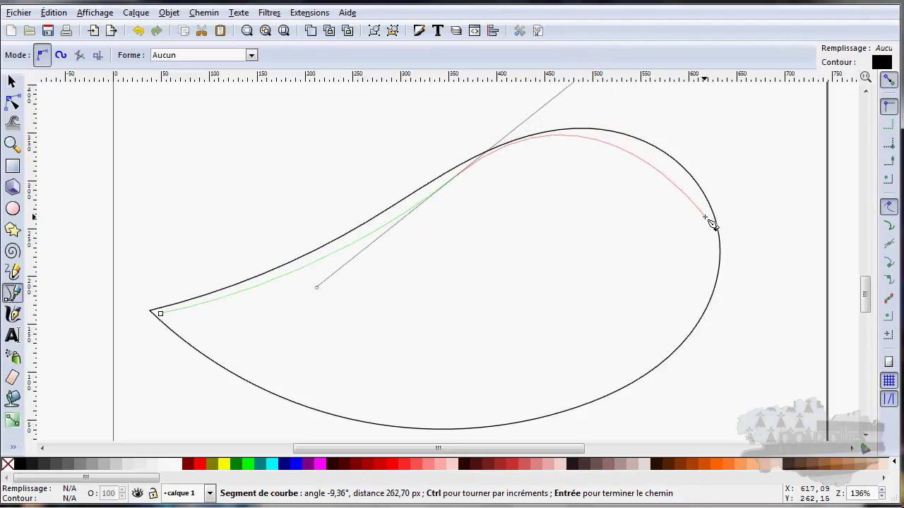
{"action": "left_click_drag", "start_coordinate": [708, 235], "coordinate": [705, 276]}
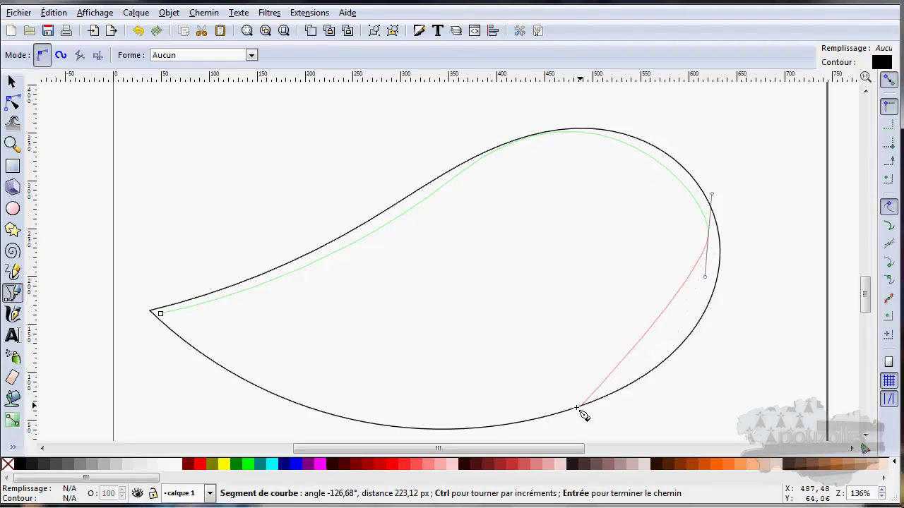
{"action": "left_click_drag", "start_coordinate": [535, 413], "coordinate": [409, 424]}
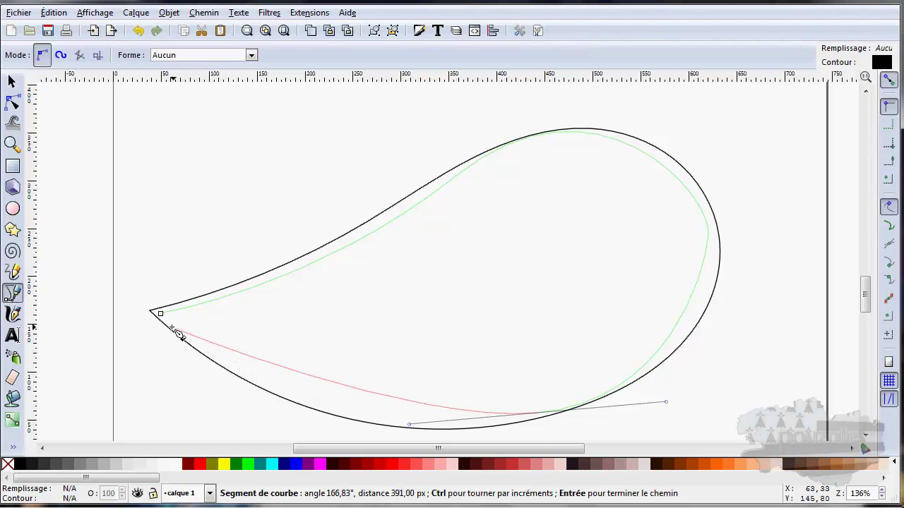
{"action": "mouse_move", "coordinate": [160, 314]}
{"action": "left_mouse_down"}
{"action": "mouse_move", "coordinate": [119, 248]}
{"action": "mouse_move", "coordinate": [80, 238]}
{"action": "mouse_move", "coordinate": [64, 220]}
{"action": "left_mouse_up"}
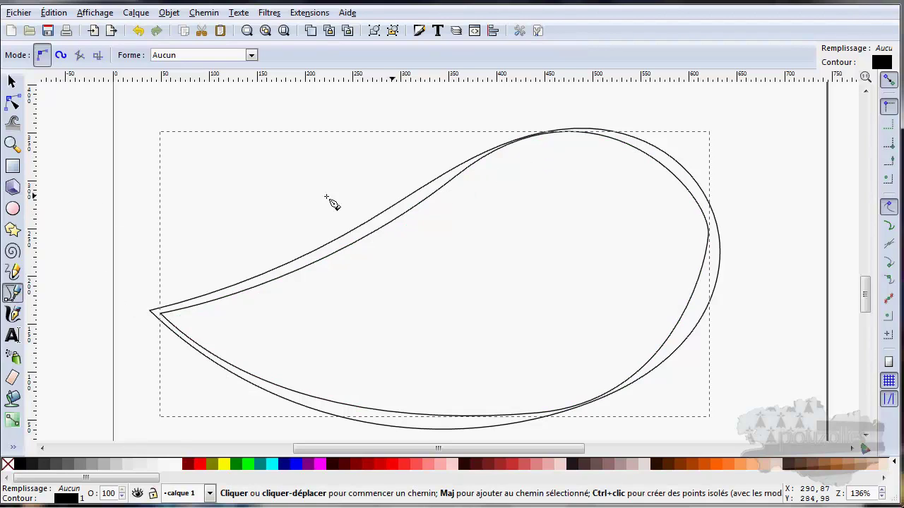
- Give the regular Bézier teardrop a swatch stroke coloured red, RGB 255, 0, 0
{"action": "key", "text": "s"}
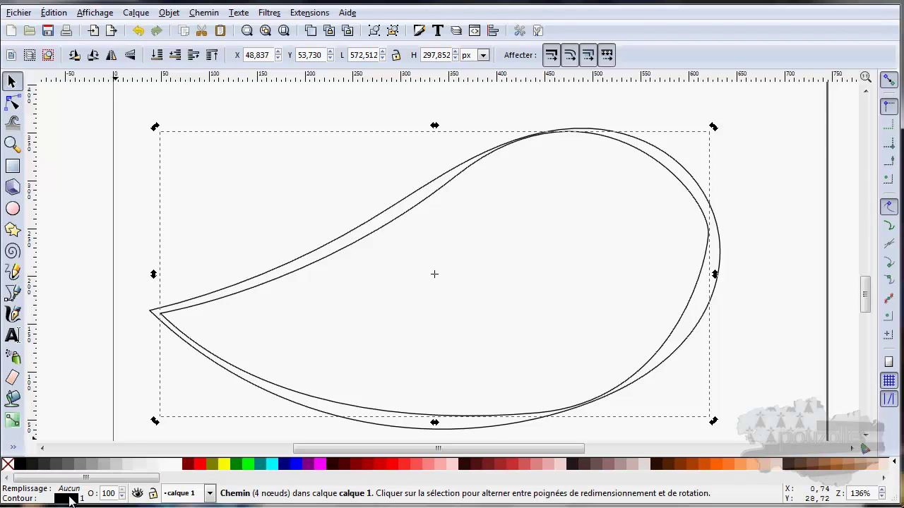
{"action": "left_click", "coordinate": [69, 497]}
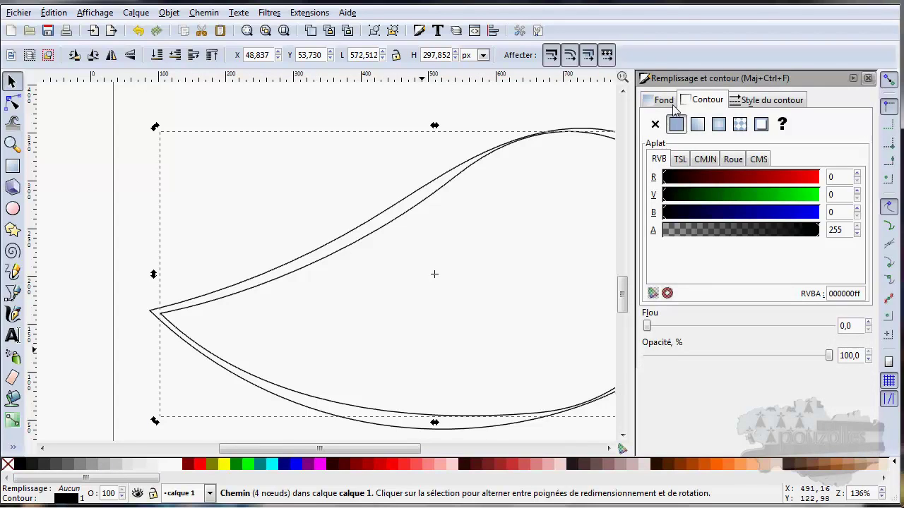
{"action": "left_click", "coordinate": [762, 125]}
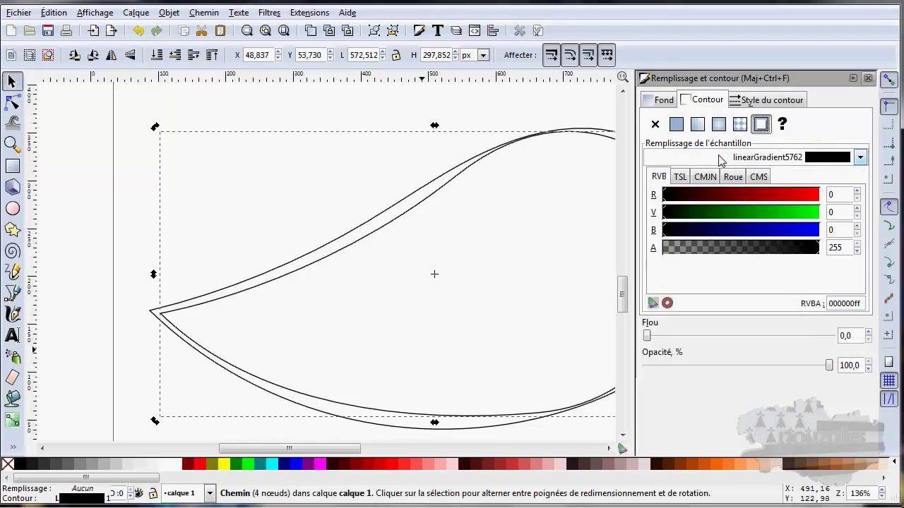
{"action": "mouse_move", "coordinate": [668, 198]}
{"action": "left_mouse_down"}
{"action": "mouse_move", "coordinate": [823, 201]}
{"action": "mouse_move", "coordinate": [814, 205]}
{"action": "left_mouse_up"}
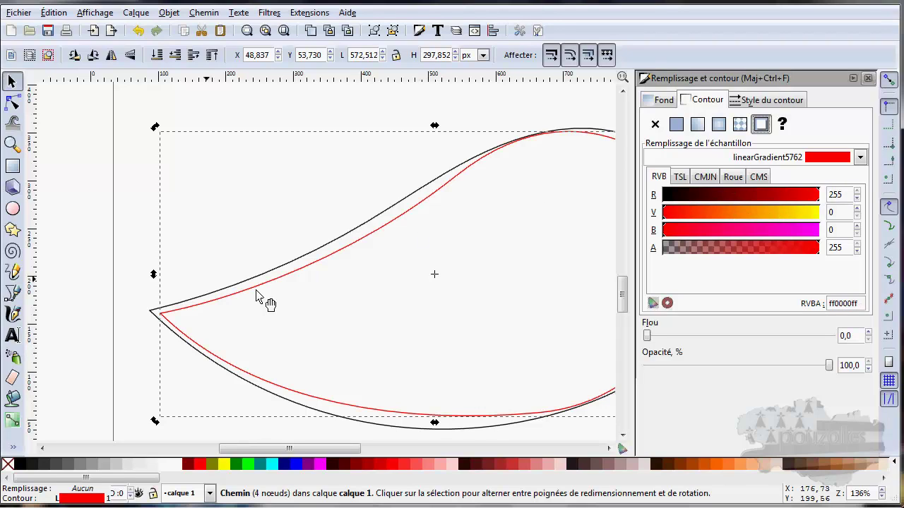
- Set the outer Spiro teardrop's flat stroke colour to blue, RGB 0, 0, 255, and display its nodes for editing
{"action": "left_click", "coordinate": [195, 299]}
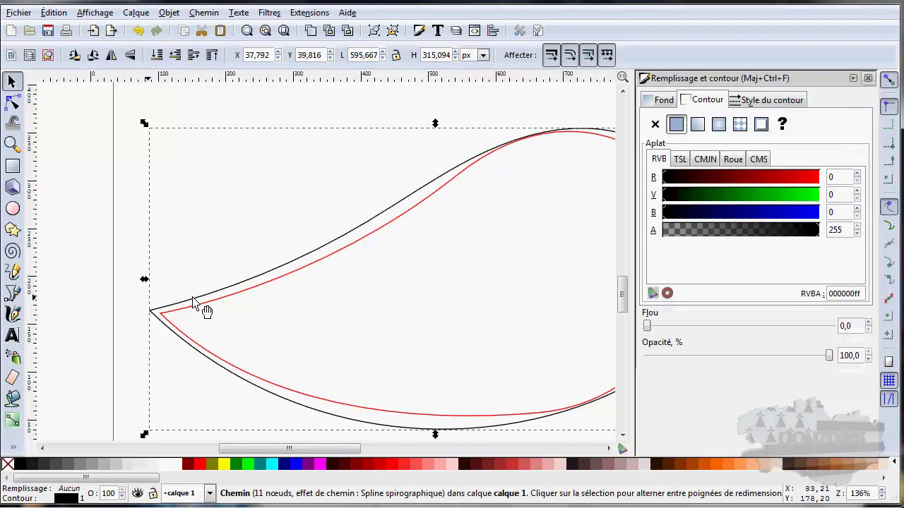
{"action": "left_click_drag", "start_coordinate": [688, 217], "coordinate": [823, 216]}
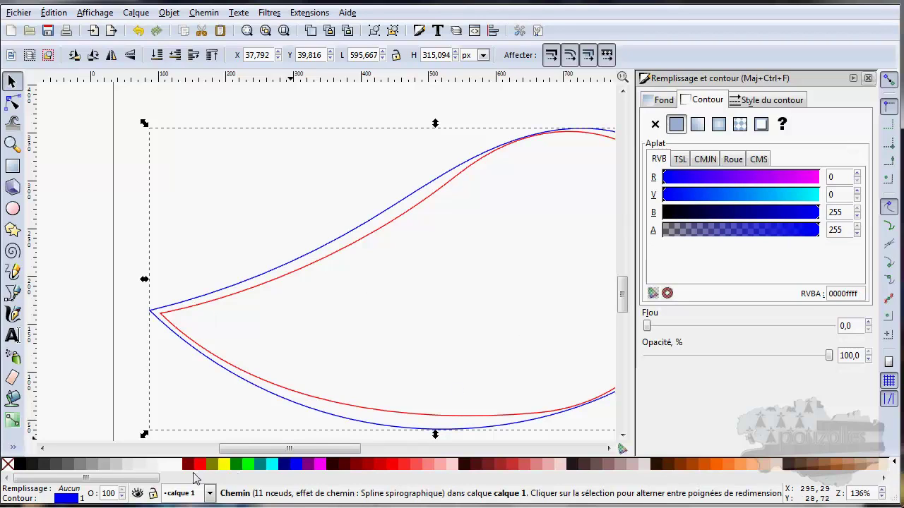
{"action": "left_click", "coordinate": [868, 78]}
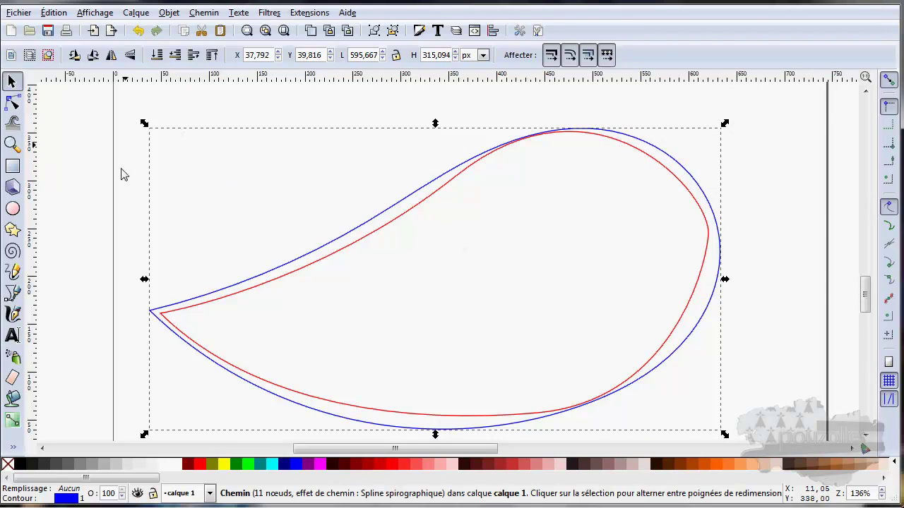
{"action": "left_click", "coordinate": [14, 105]}
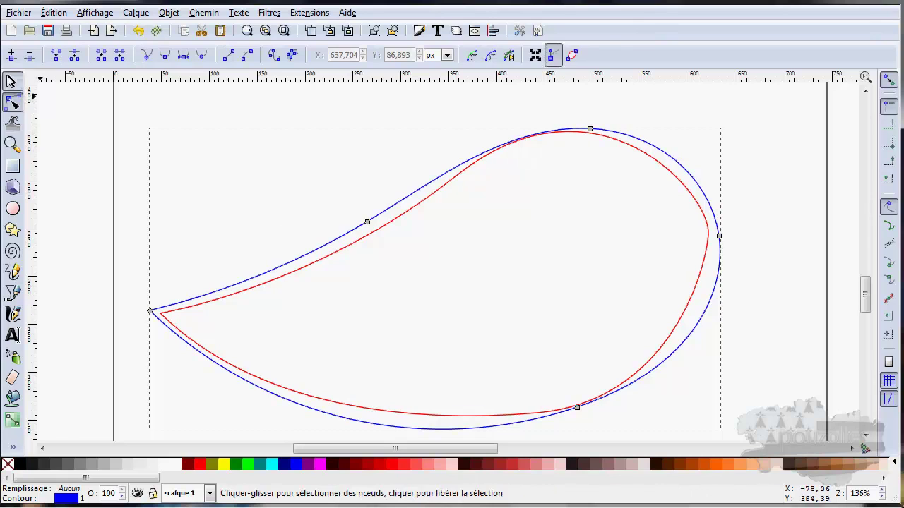
- Reshape the red teardrop's upper curve by moving nodes to about X 334, Y 290 and X 625, Y 236 and lengthening the latter's upper handle
{"action": "left_click", "coordinate": [12, 81]}
{"action": "left_click", "coordinate": [320, 266]}
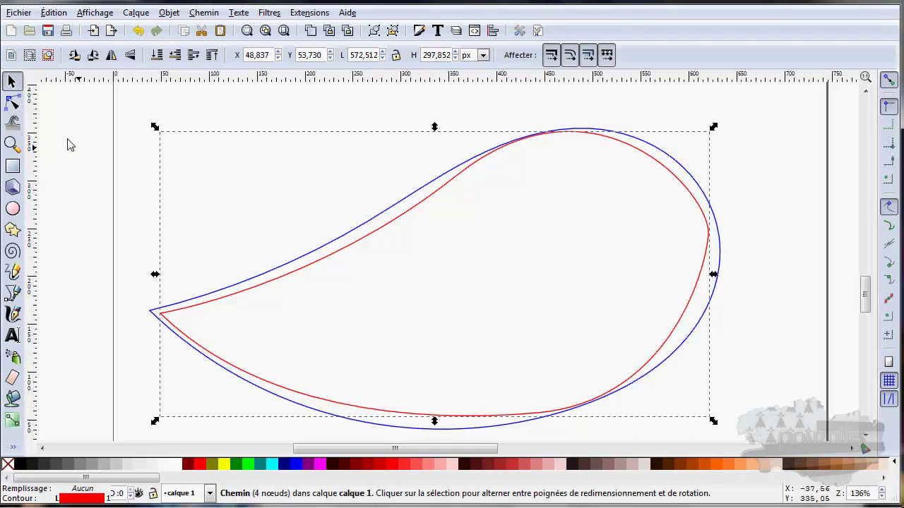
{"action": "left_click", "coordinate": [12, 104]}
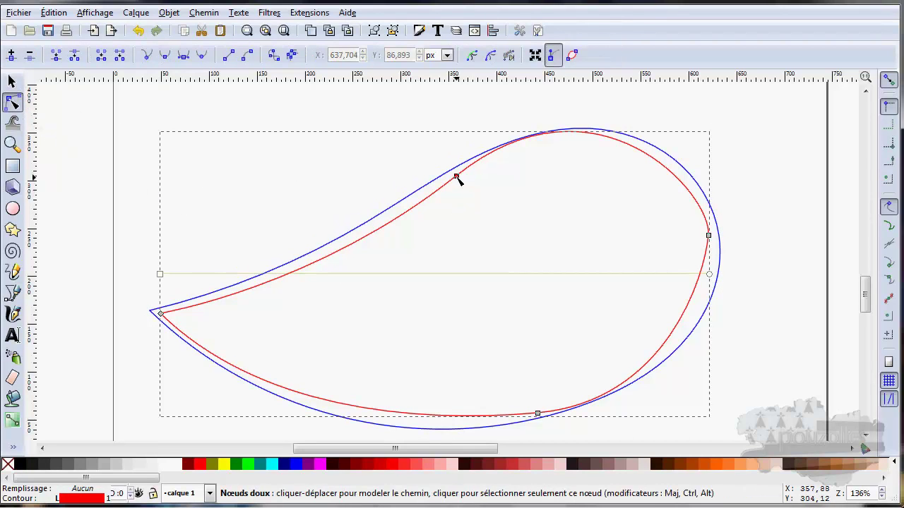
{"action": "left_click_drag", "start_coordinate": [458, 177], "coordinate": [433, 191]}
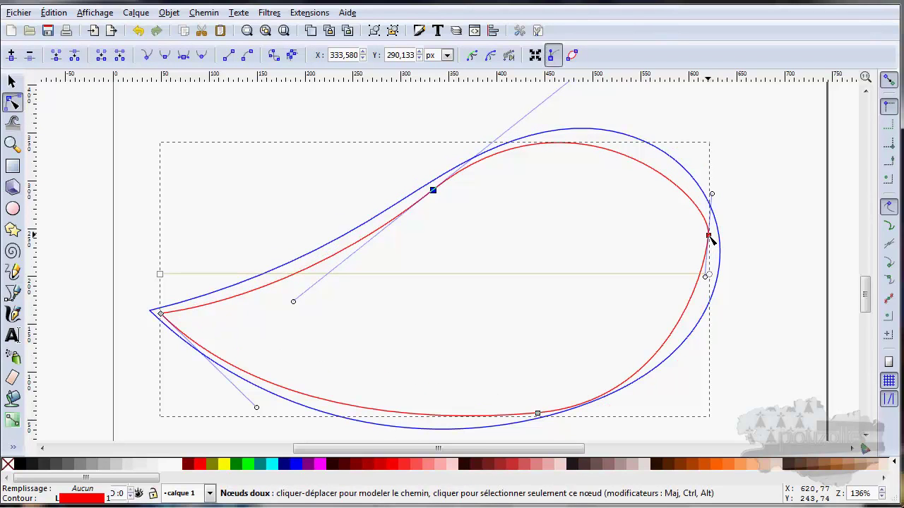
{"action": "left_click_drag", "start_coordinate": [709, 238], "coordinate": [713, 242]}
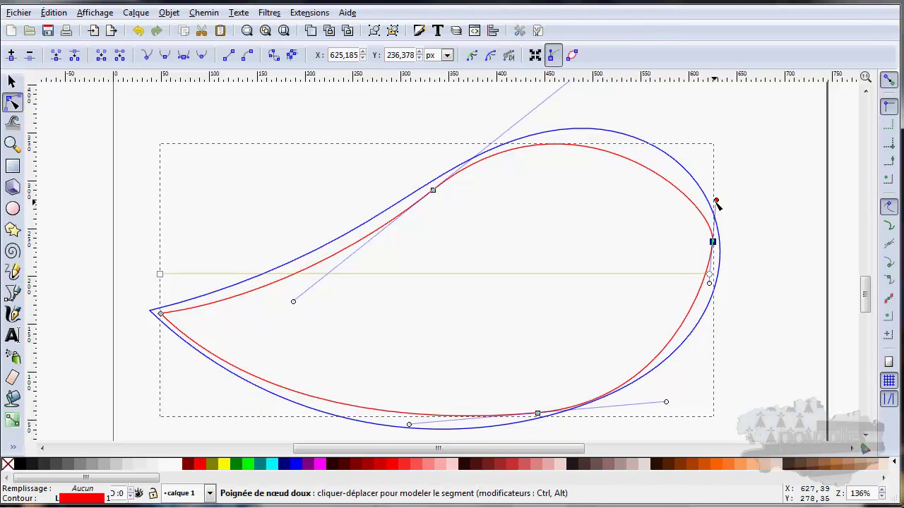
{"action": "left_click_drag", "start_coordinate": [716, 203], "coordinate": [692, 159]}
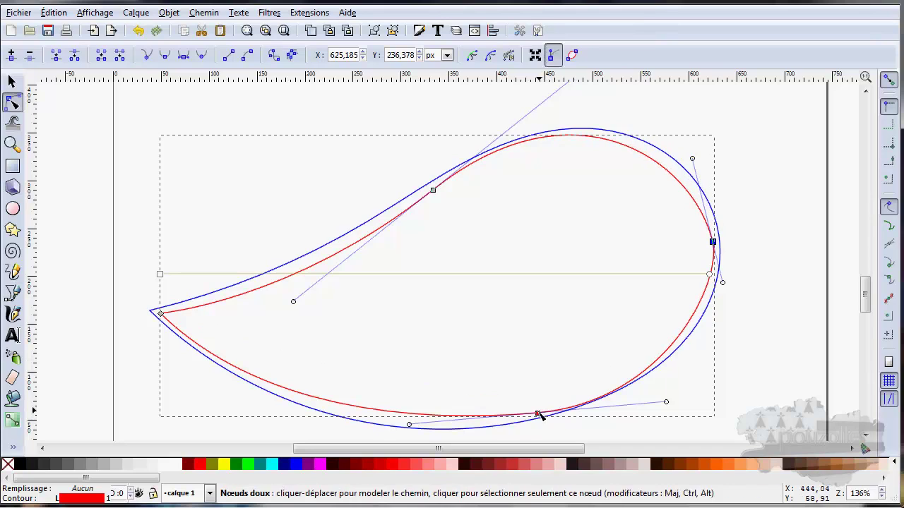
- Move the red teardrop's lower node to about X 408, Y 51 and adjust its outer handle and the tip node's handle towards the blue outline
{"action": "left_click_drag", "start_coordinate": [535, 415], "coordinate": [507, 421]}
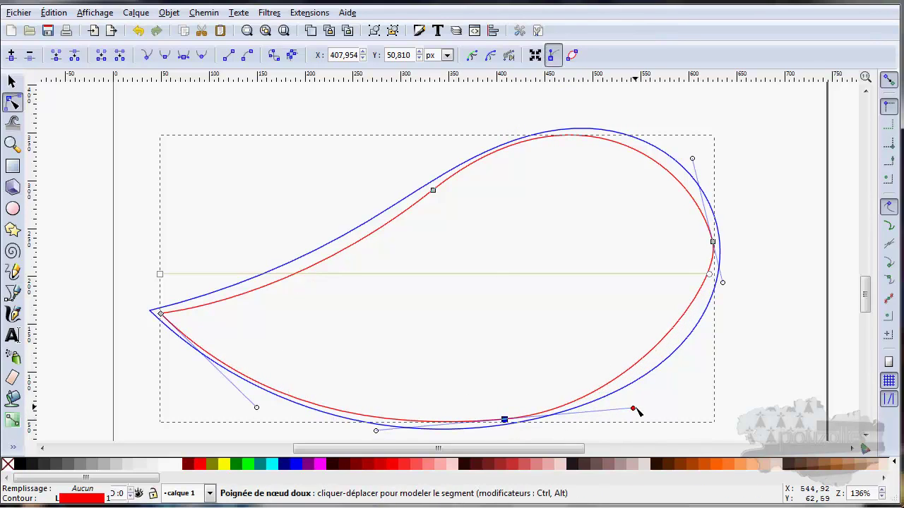
{"action": "left_click_drag", "start_coordinate": [635, 409], "coordinate": [677, 389]}
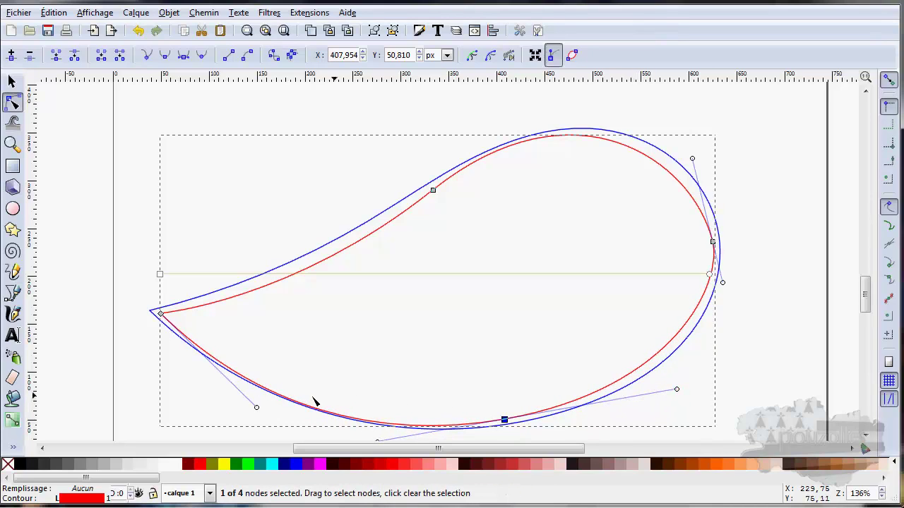
{"action": "left_click_drag", "start_coordinate": [258, 408], "coordinate": [273, 402]}
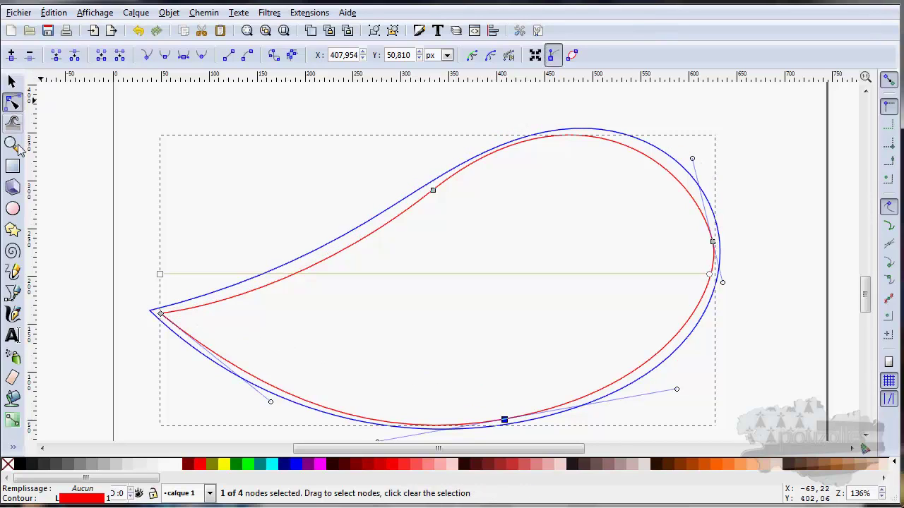
- Draw a closed nine-node polygon of freely angled lines across the teardrops in straight-segment mode, and delete it
{"action": "left_click", "coordinate": [12, 293]}
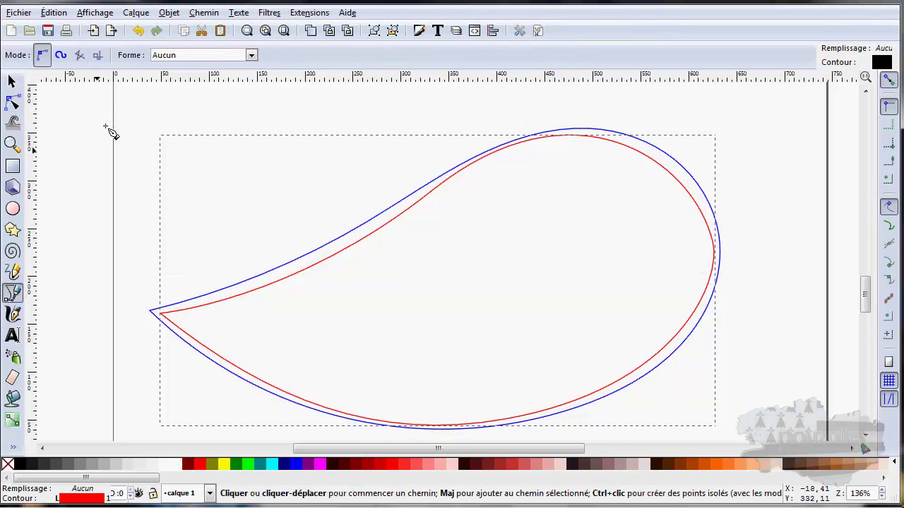
{"action": "left_click", "coordinate": [61, 57]}
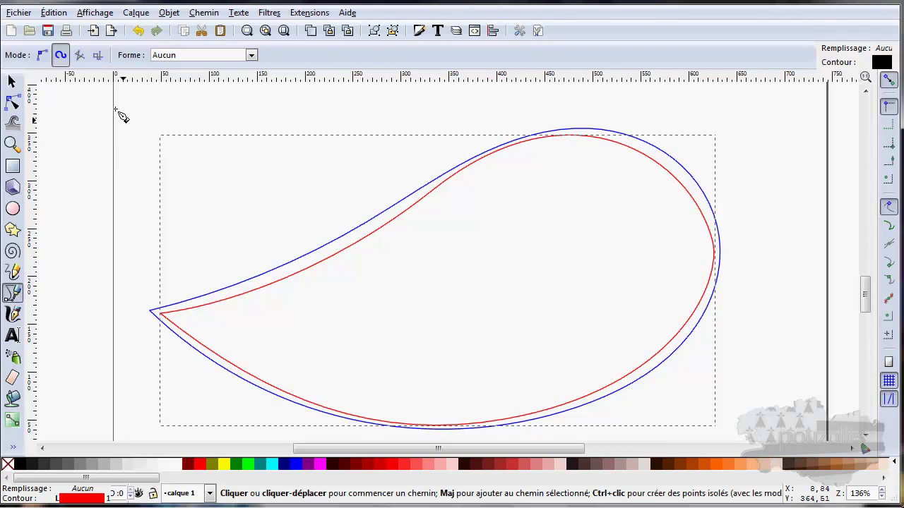
{"action": "left_click", "coordinate": [80, 56]}
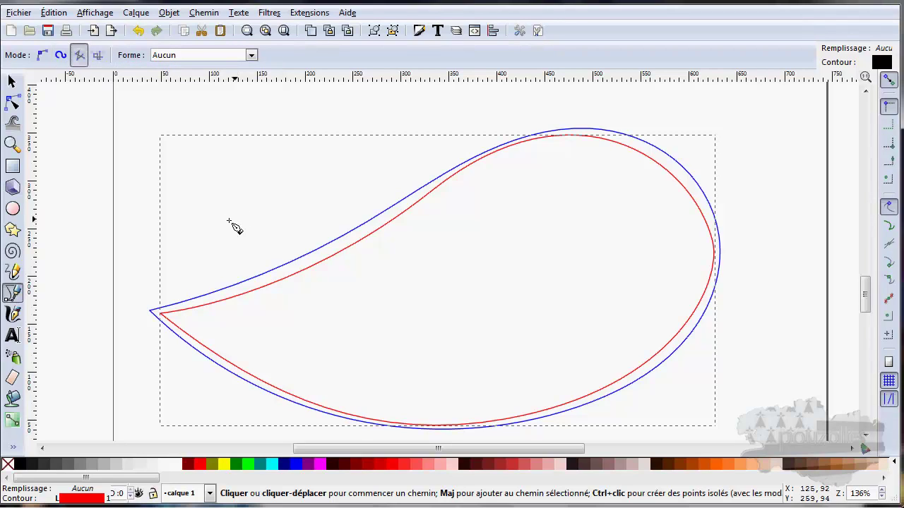
{"action": "left_click", "coordinate": [125, 111]}
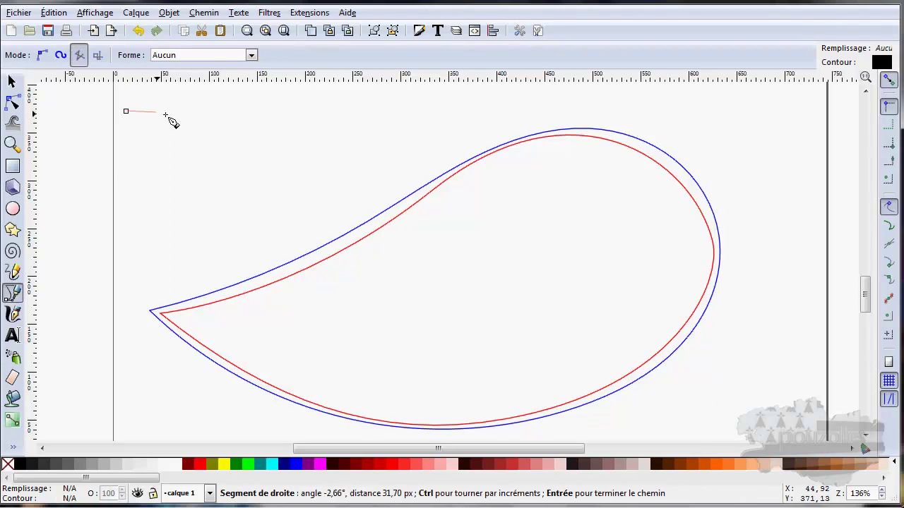
{"action": "left_click", "coordinate": [317, 113]}
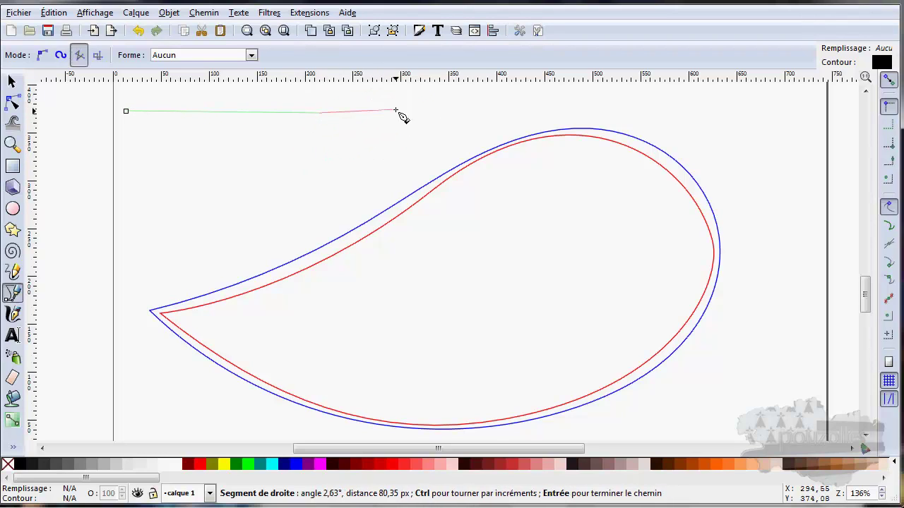
{"action": "left_click", "coordinate": [368, 157]}
{"action": "left_click", "coordinate": [432, 115]}
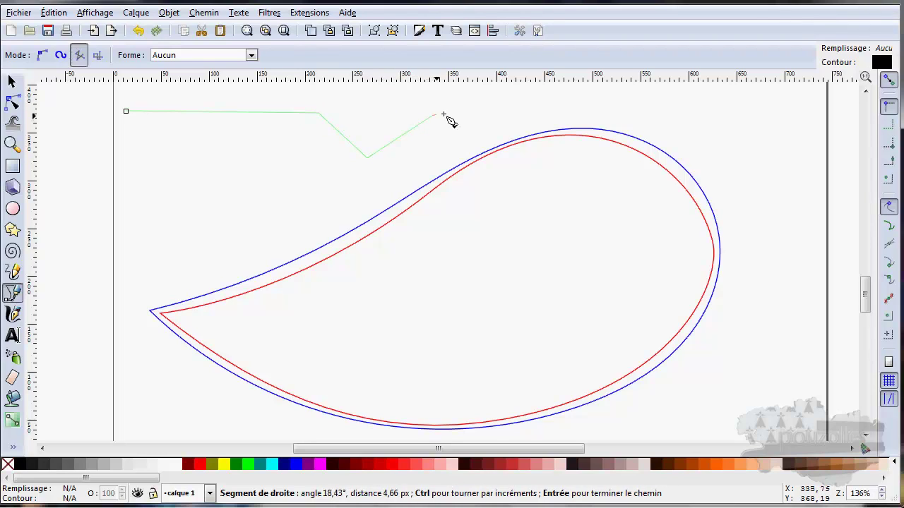
{"action": "left_click", "coordinate": [548, 111]}
{"action": "left_click", "coordinate": [732, 135]}
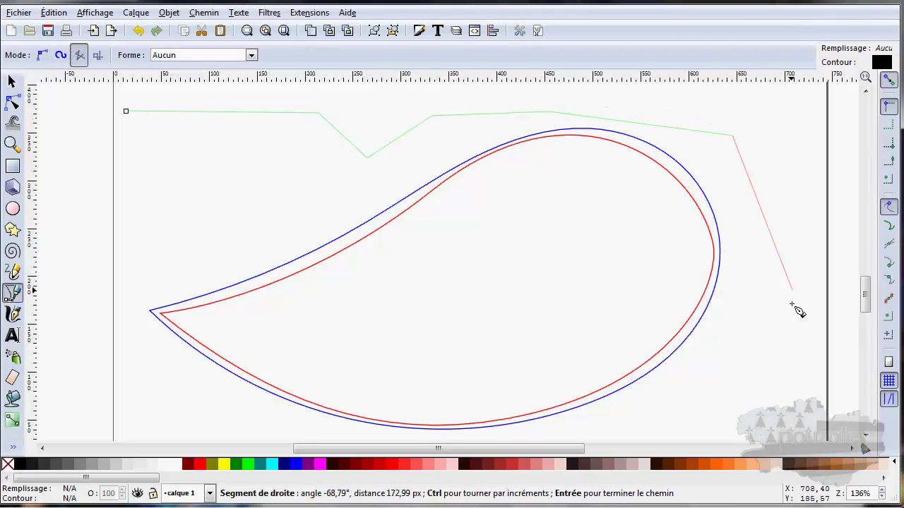
{"action": "left_click", "coordinate": [783, 327]}
{"action": "left_click", "coordinate": [738, 382]}
{"action": "left_click", "coordinate": [596, 307]}
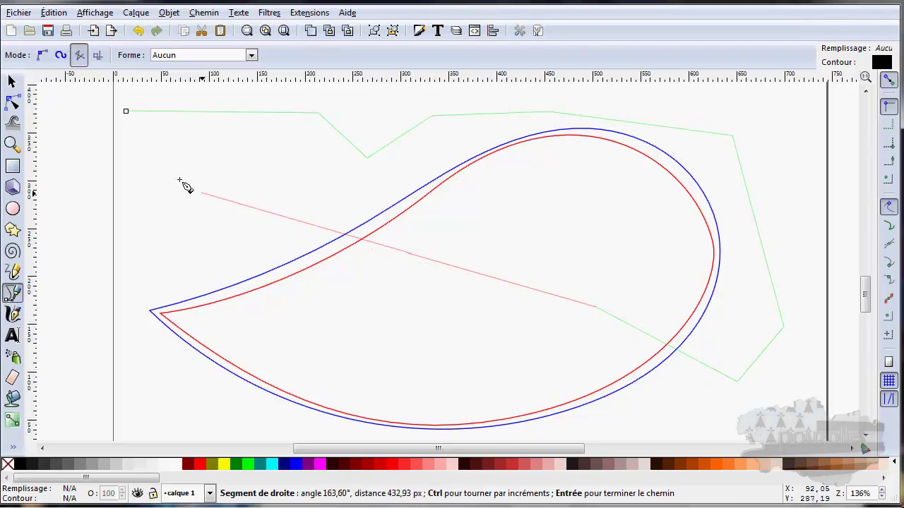
{"action": "left_click", "coordinate": [126, 110]}
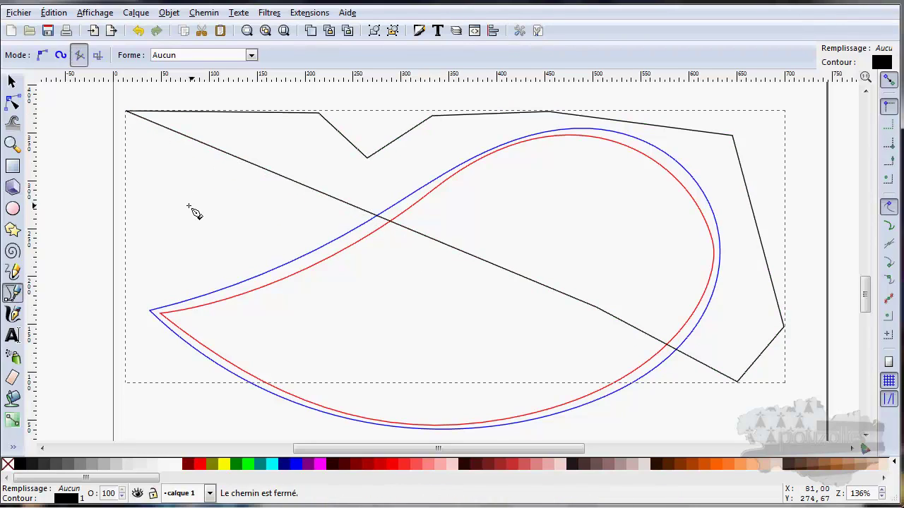
{"action": "key", "text": "Delete"}
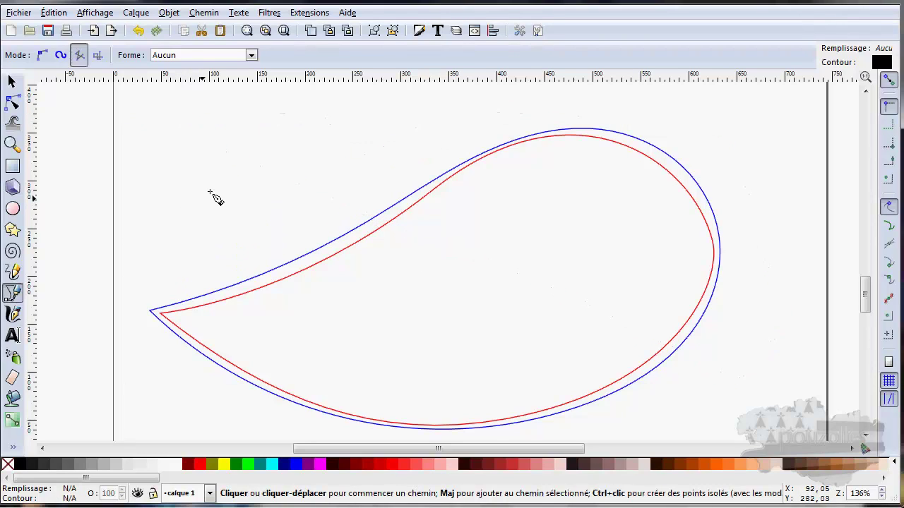
- Draw a closed four-node straight-segment polygon with a horizontal first edge, about 684 px wide and 217 px high, and delete it
{"action": "left_click", "coordinate": [132, 116]}
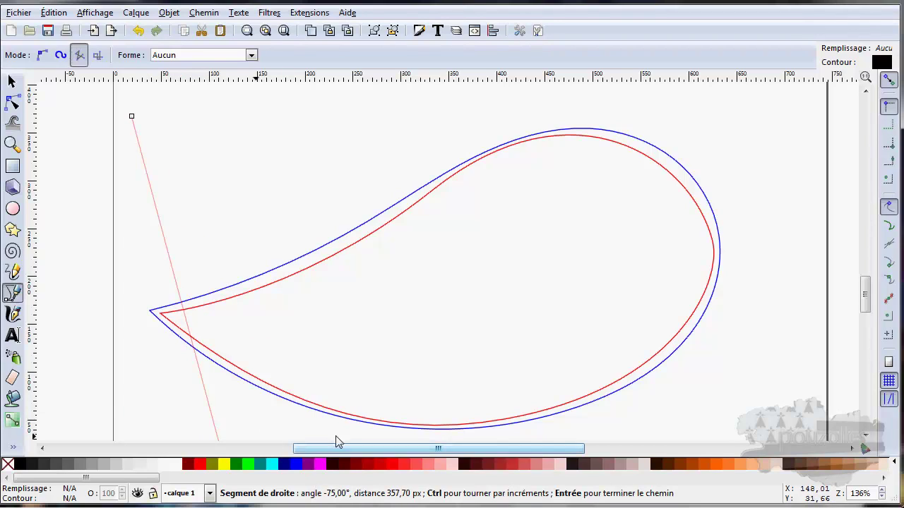
{"action": "left_click", "coordinate": [514, 129]}
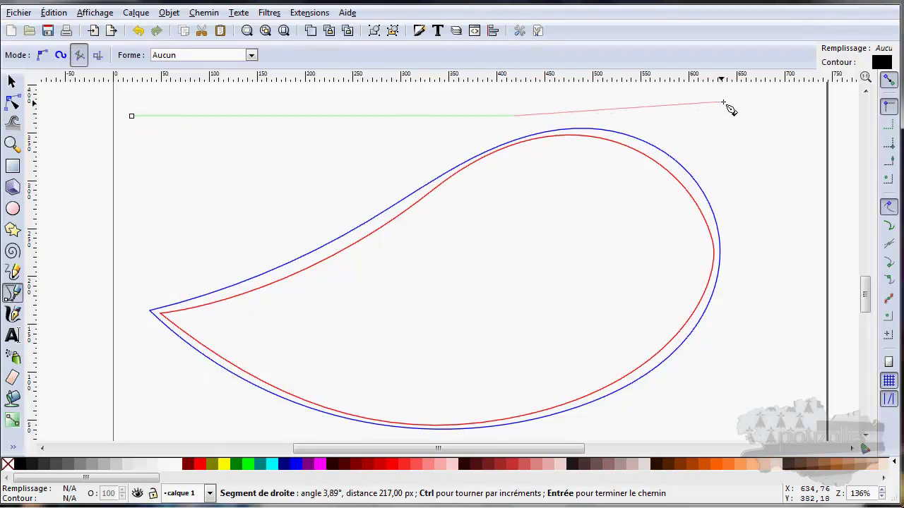
{"action": "left_click", "coordinate": [755, 92]}
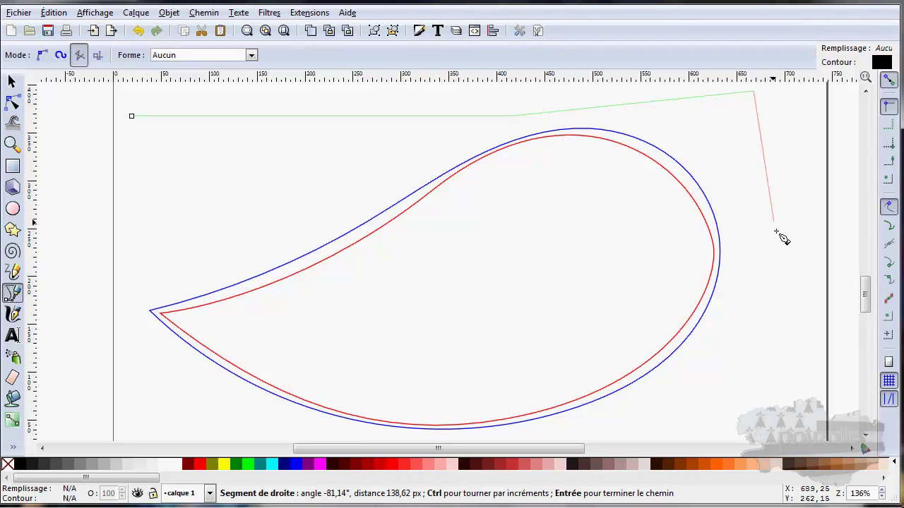
{"action": "left_click", "coordinate": [785, 298]}
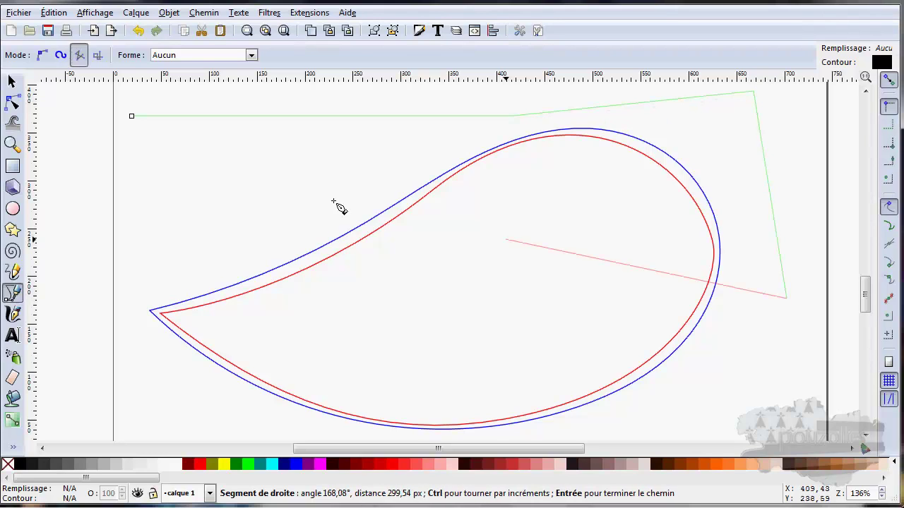
{"action": "left_click", "coordinate": [132, 117]}
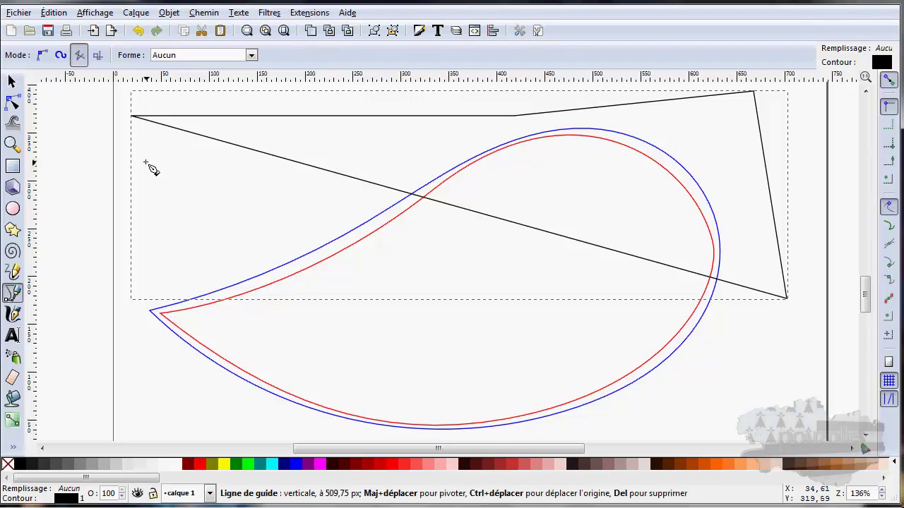
{"action": "left_click", "coordinate": [97, 57]}
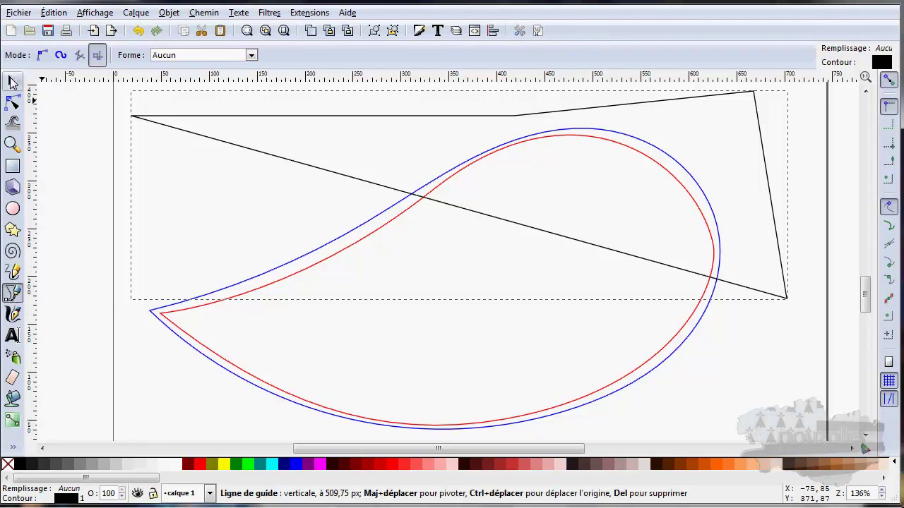
{"action": "left_click", "coordinate": [13, 82]}
{"action": "key", "text": "Delete"}
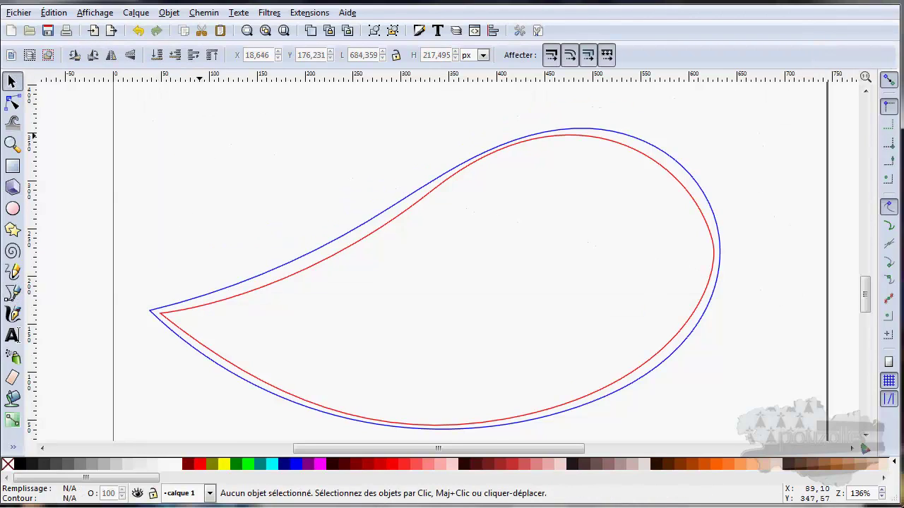
- Draw a closed path of only horizontal and vertical segments in paraxial mode, about 386 px wide and 209 px high, and remove it
{"action": "left_click", "coordinate": [13, 293]}
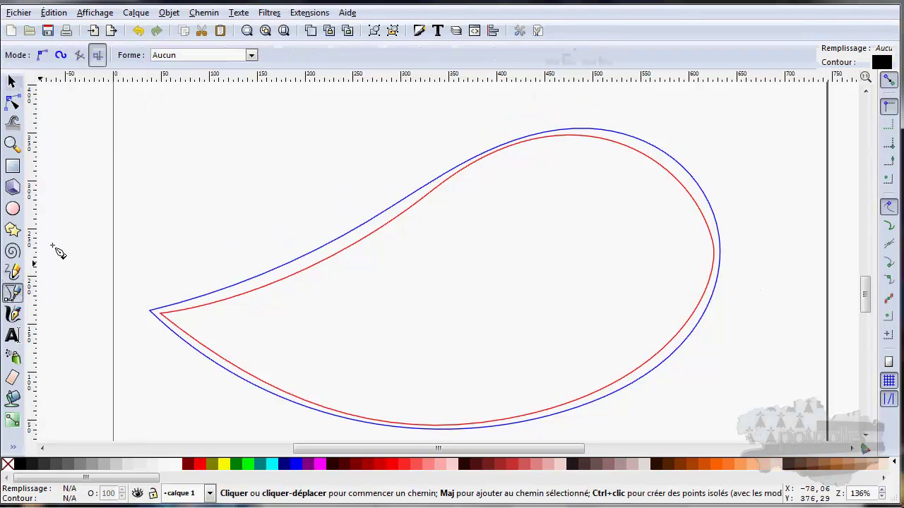
{"action": "left_click", "coordinate": [99, 56]}
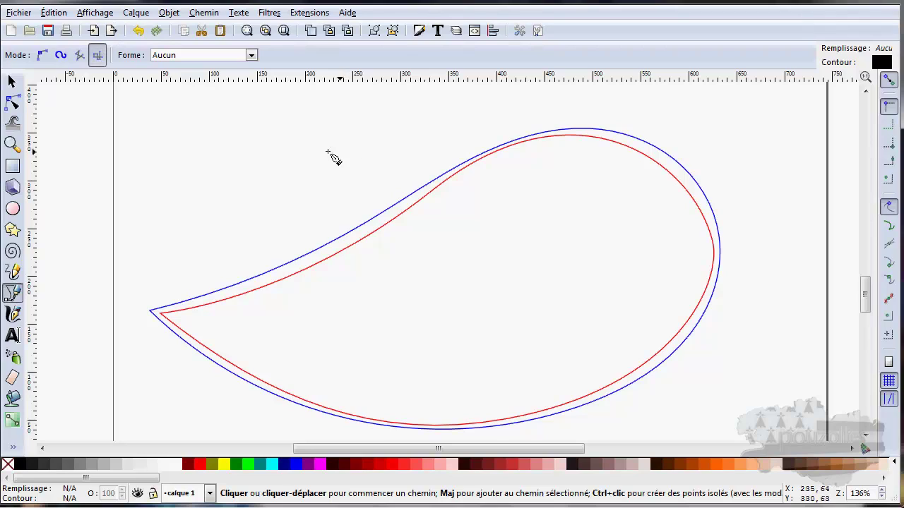
{"action": "left_click", "coordinate": [98, 56]}
{"action": "left_click", "coordinate": [128, 97]}
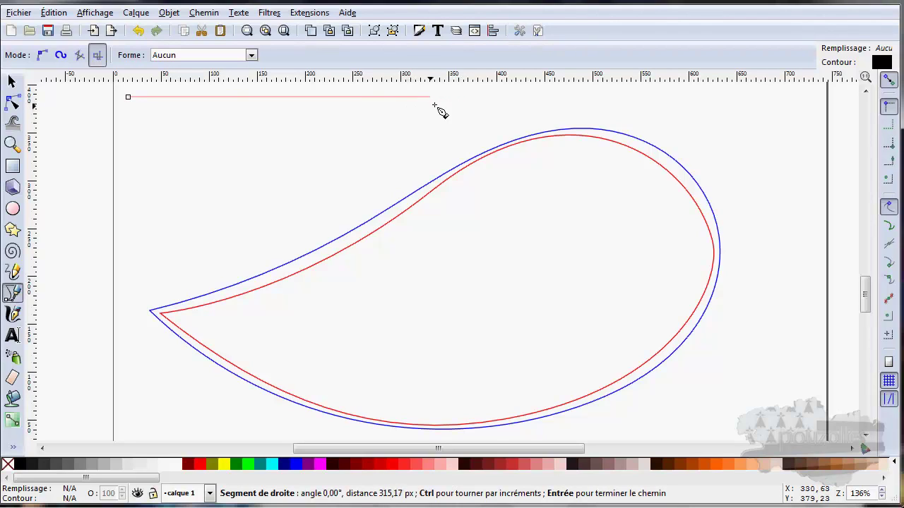
{"action": "left_click", "coordinate": [497, 105]}
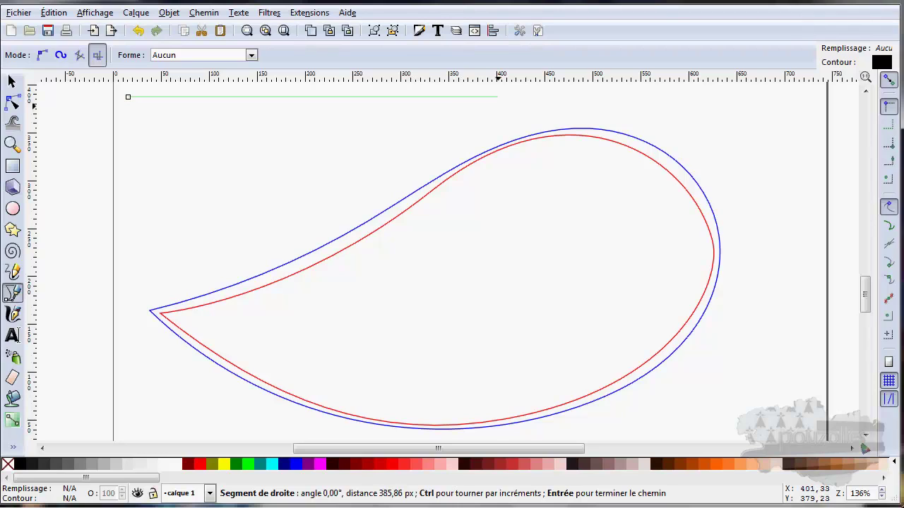
{"action": "left_click", "coordinate": [517, 297]}
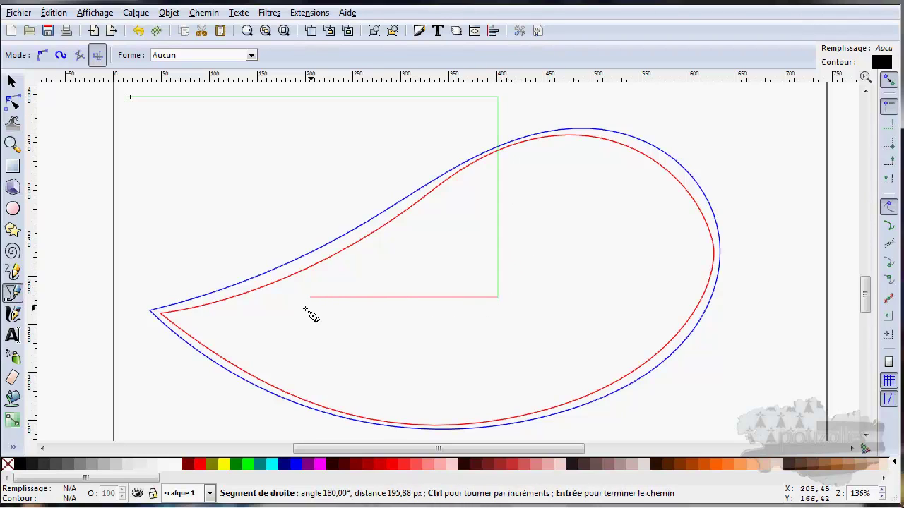
{"action": "left_click", "coordinate": [174, 305]}
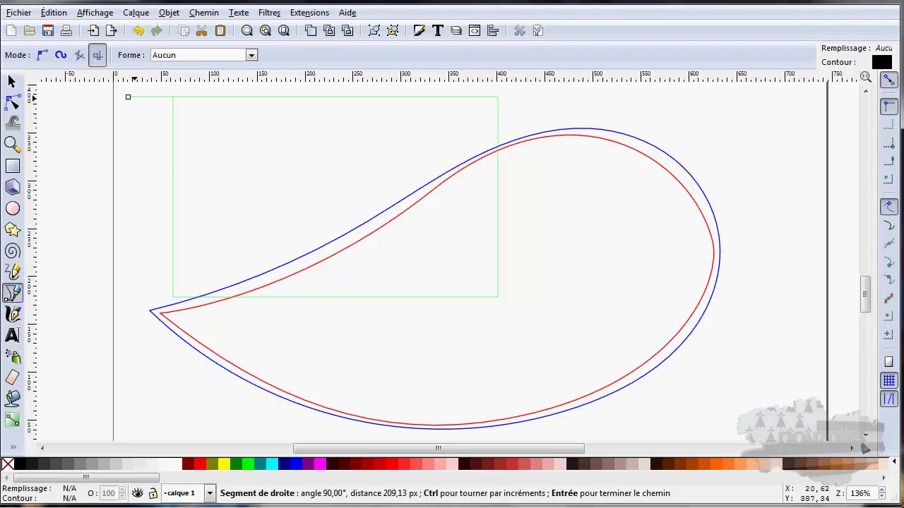
{"action": "left_click", "coordinate": [157, 98]}
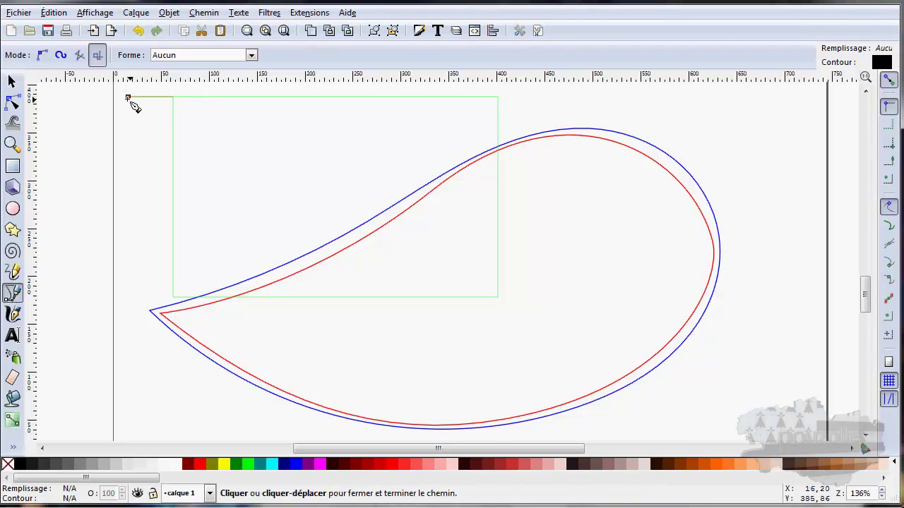
{"action": "left_click", "coordinate": [128, 98]}
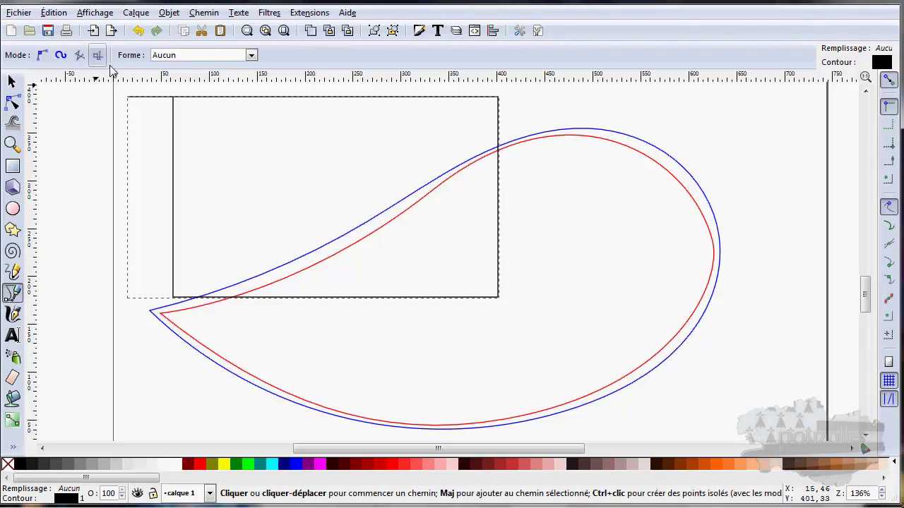
{"action": "key", "text": "Delete"}
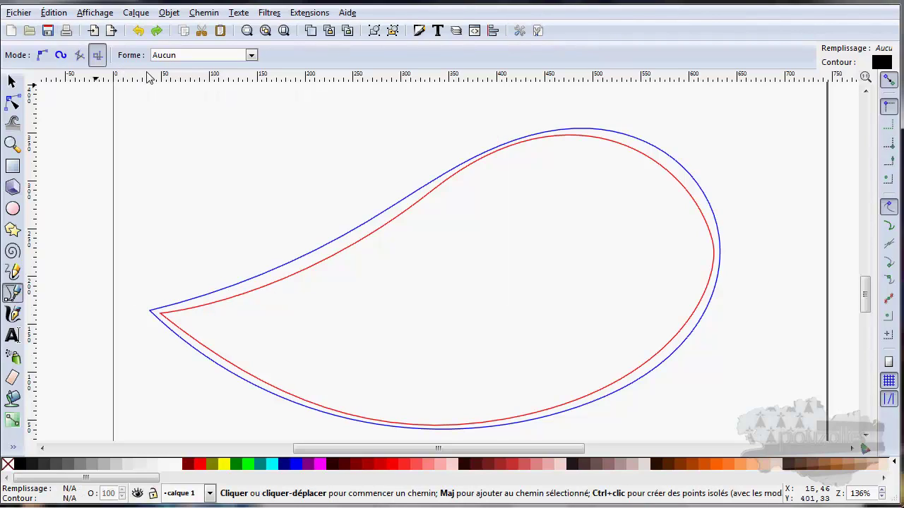
- Draw a four-segment rectangular path in paraxial mode, about 301 px wide and 187 px high, over the teardrops' narrow end, and deselect it
{"action": "left_click", "coordinate": [149, 109]}
{"action": "left_click", "coordinate": [436, 109]}
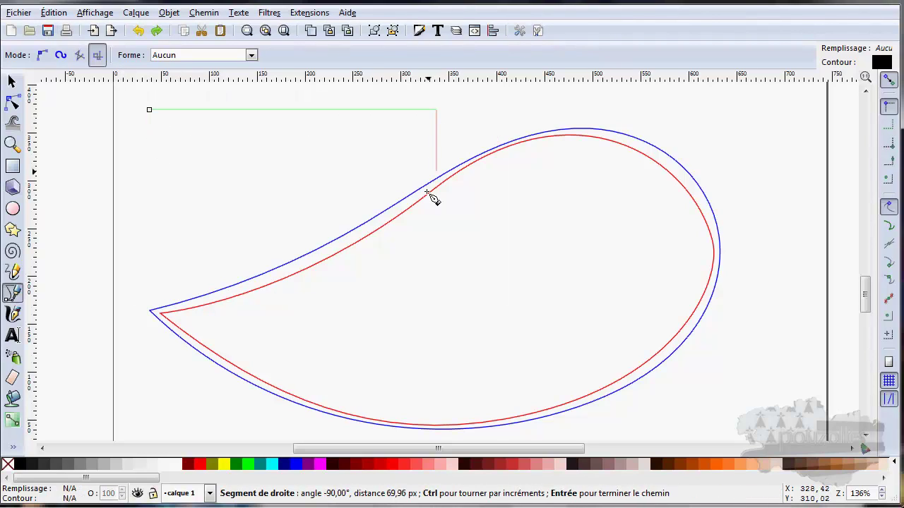
{"action": "left_click", "coordinate": [429, 288]}
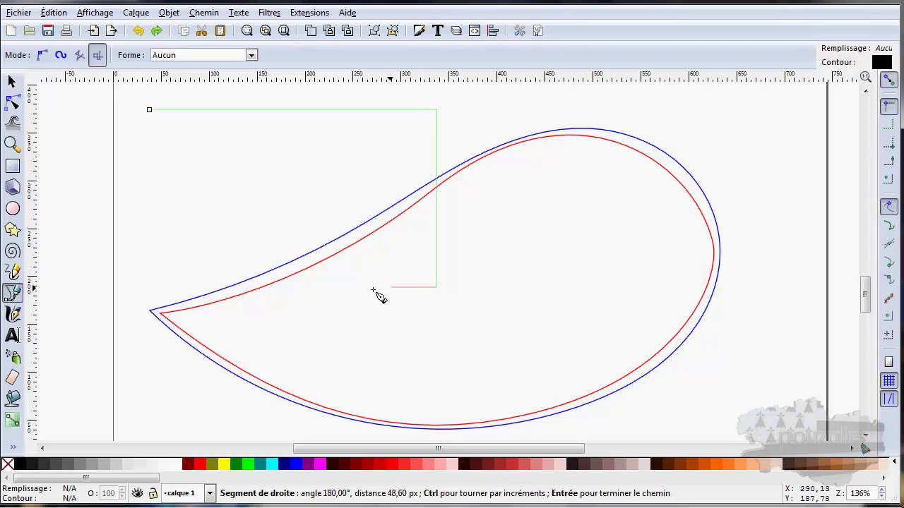
{"action": "left_click", "coordinate": [155, 288]}
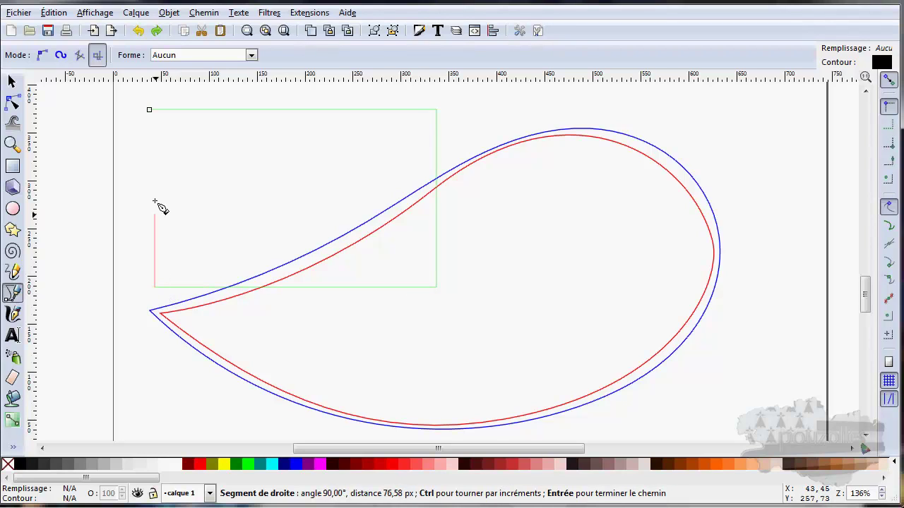
{"action": "left_click", "coordinate": [154, 111]}
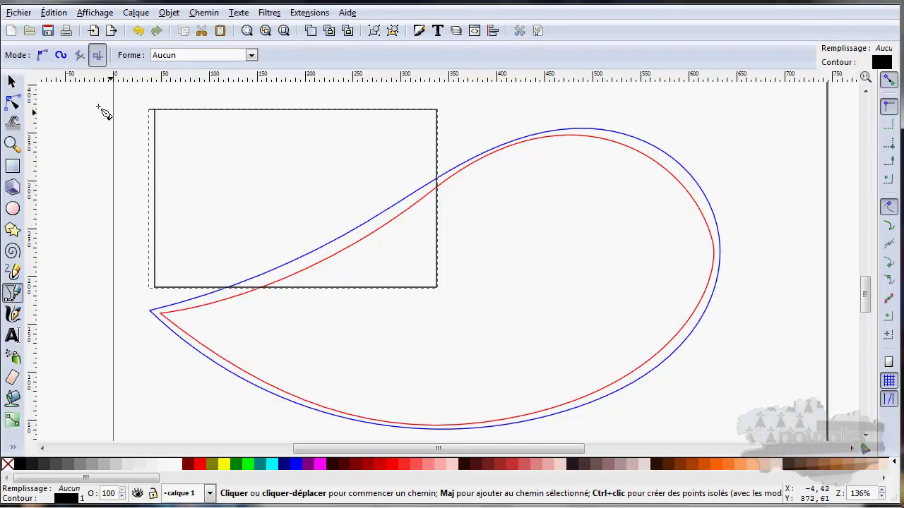
{"action": "left_click", "coordinate": [11, 82]}
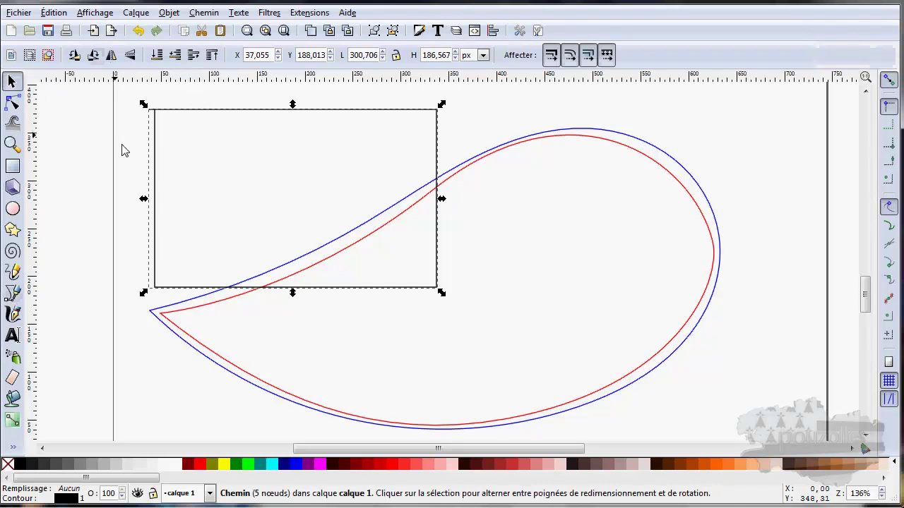
{"action": "left_click", "coordinate": [128, 164]}
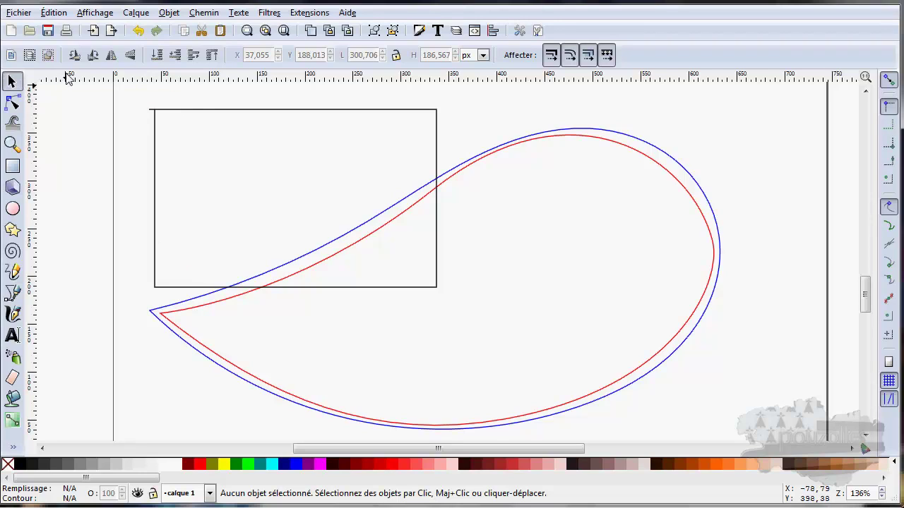
- Draw a closed four-segment paraxial path around the teardrops' rounded end, starting with a vertical segment and closing it exactly on the start node
{"action": "left_click", "coordinate": [13, 292]}
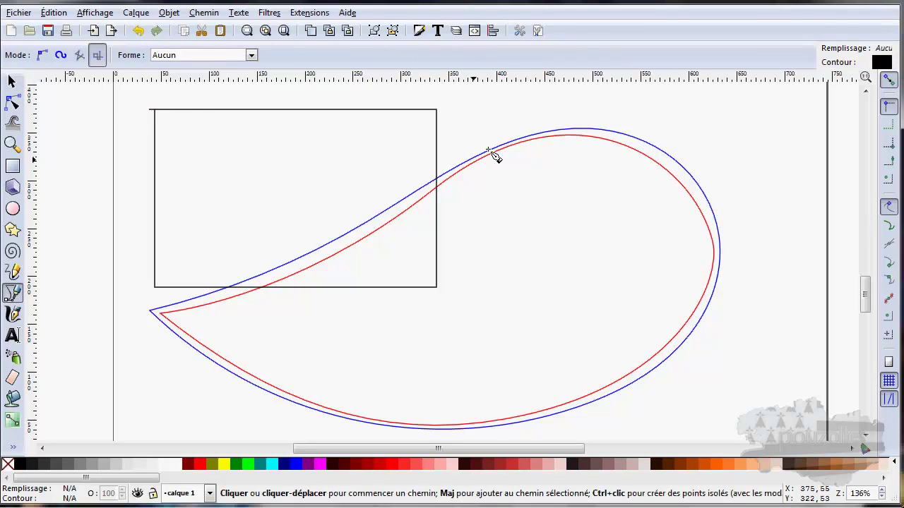
{"action": "left_click", "coordinate": [491, 114]}
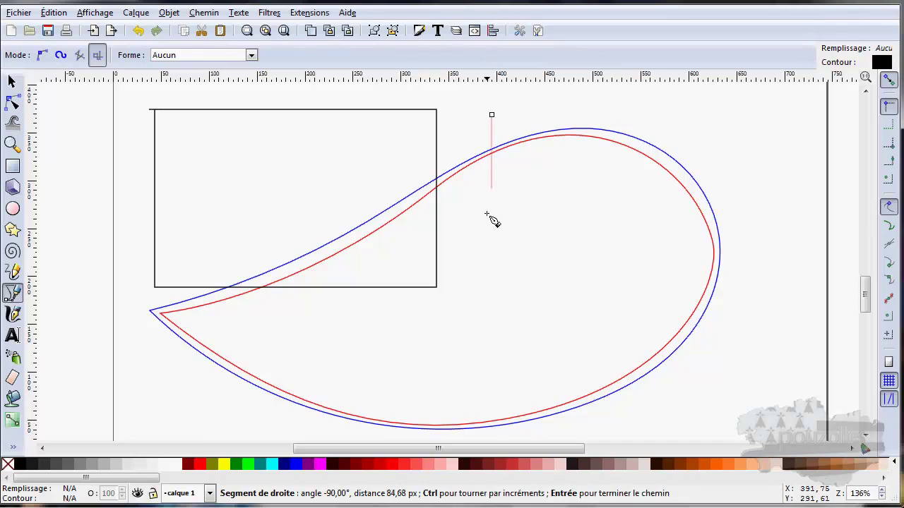
{"action": "left_click", "coordinate": [492, 319]}
{"action": "left_click", "coordinate": [751, 319]}
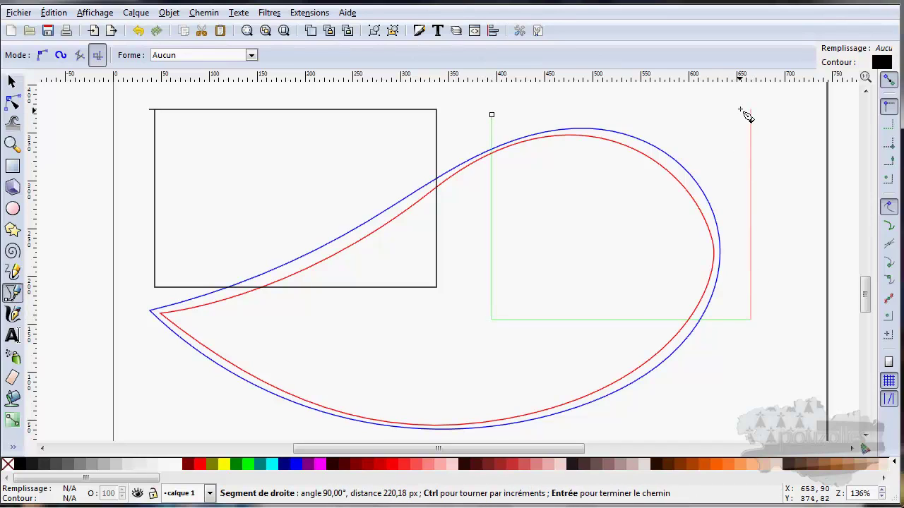
{"action": "left_click", "coordinate": [497, 116]}
{"action": "key", "text": "BackSpace"}
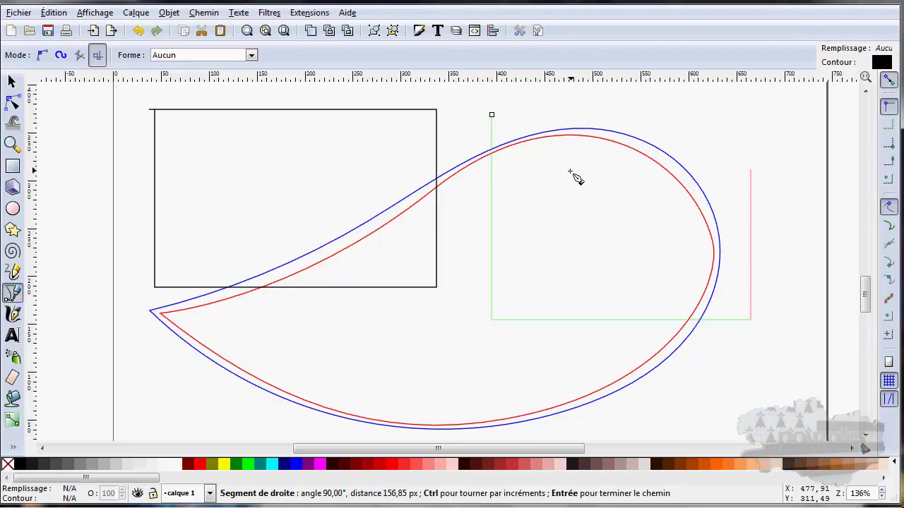
{"action": "left_click", "coordinate": [493, 115]}
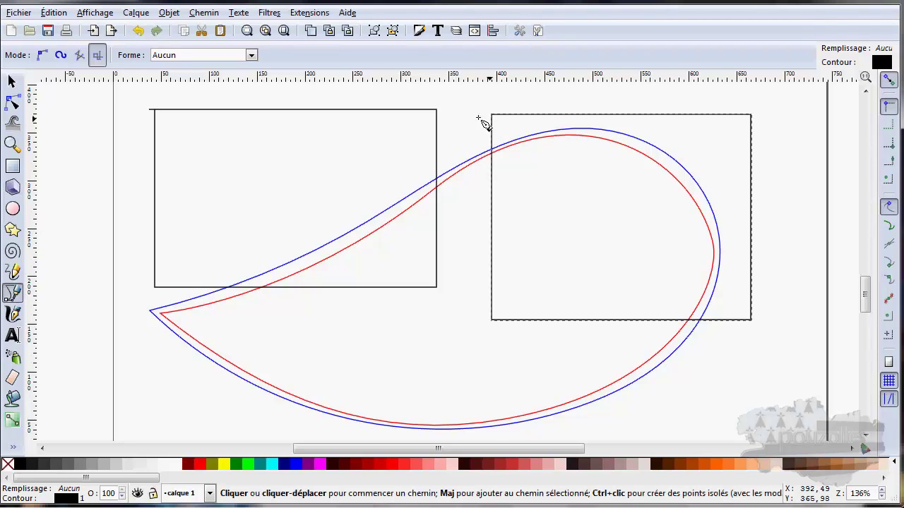
- Draw a rectangle about 264 px wide and 162 px high over the teardrops' rounded end with the Rectangle tool and remove its fill
{"action": "left_click", "coordinate": [12, 166]}
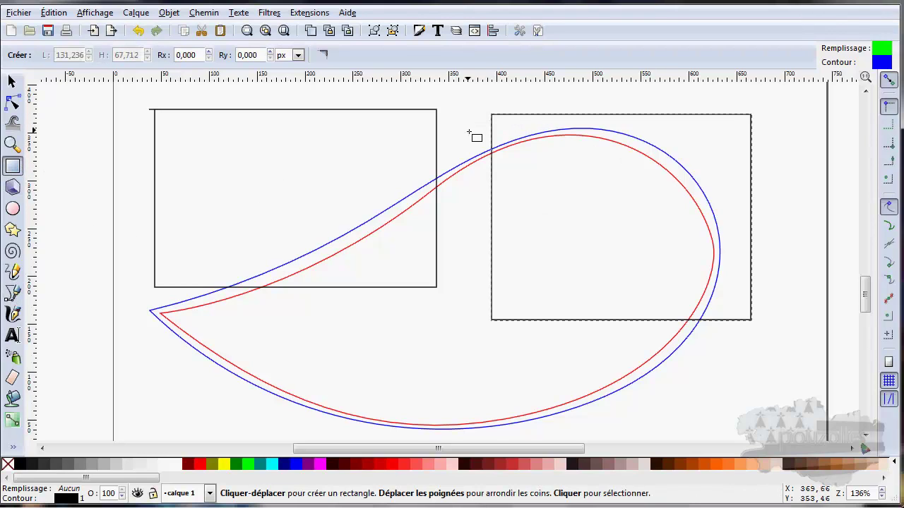
{"action": "left_click_drag", "start_coordinate": [468, 133], "coordinate": [722, 290]}
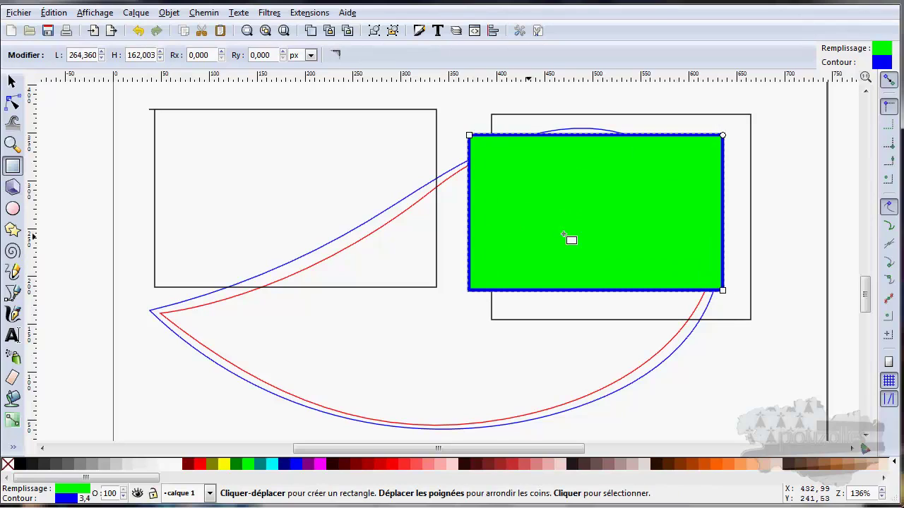
{"action": "left_click", "coordinate": [62, 490]}
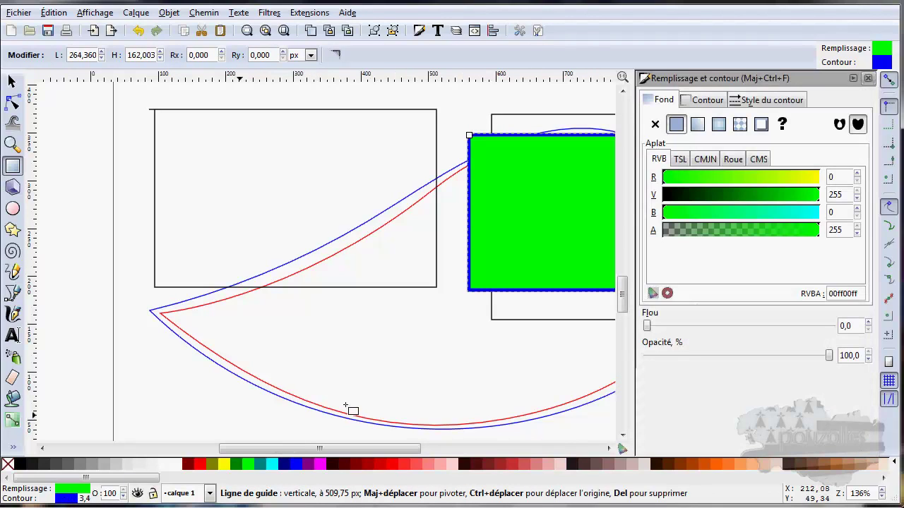
{"action": "left_click", "coordinate": [655, 125]}
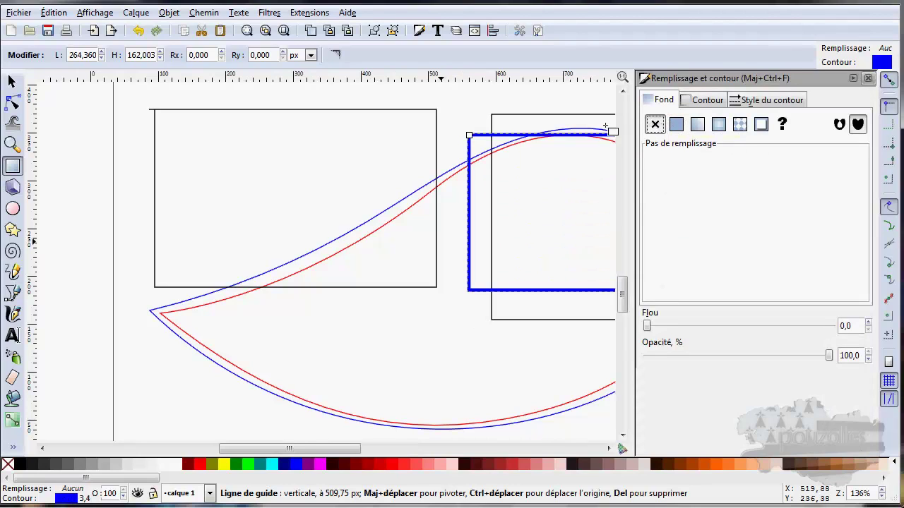
- Set the new rectangle's outline to black with a width of 1.6 px, and deselect it
{"action": "left_click", "coordinate": [706, 100]}
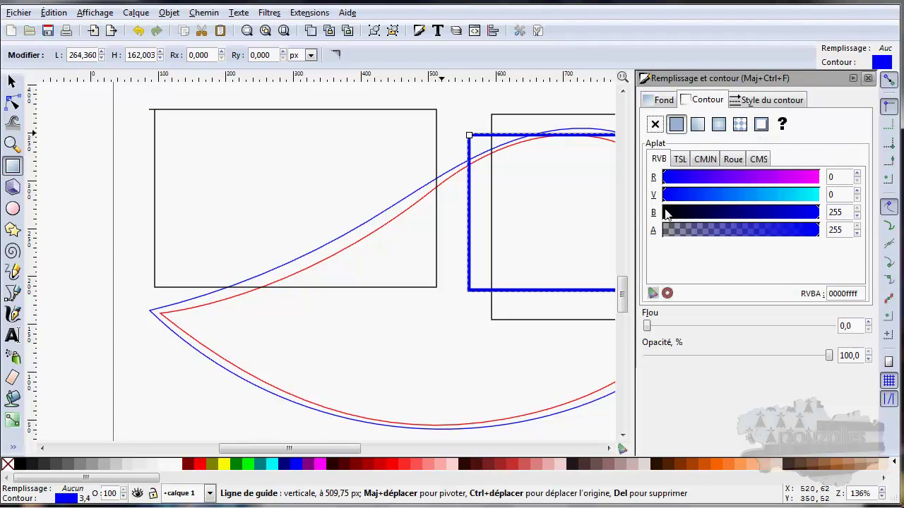
{"action": "left_click_drag", "start_coordinate": [812, 217], "coordinate": [649, 226]}
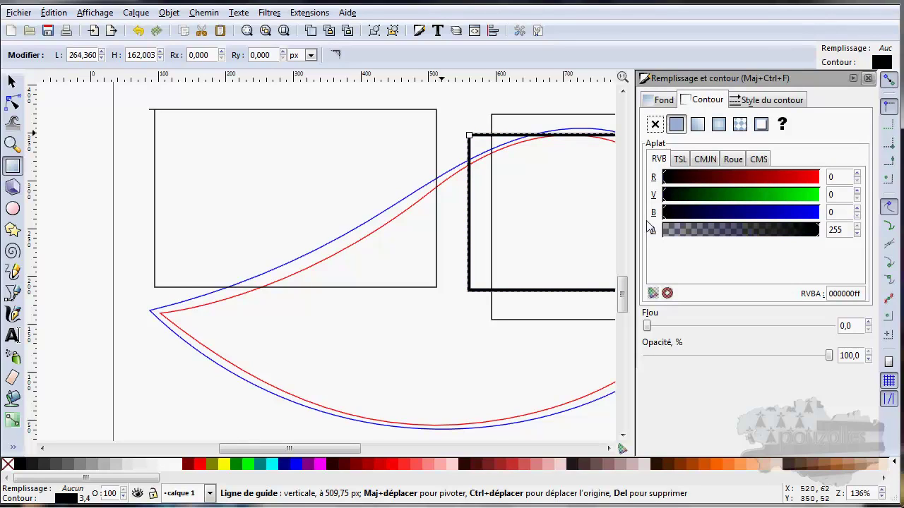
{"action": "left_click", "coordinate": [763, 104]}
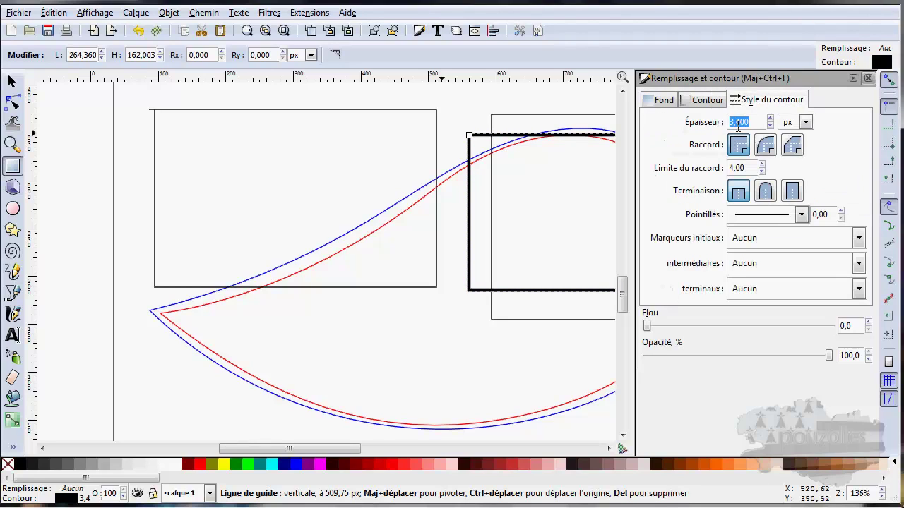
{"action": "left_click", "coordinate": [770, 127]}
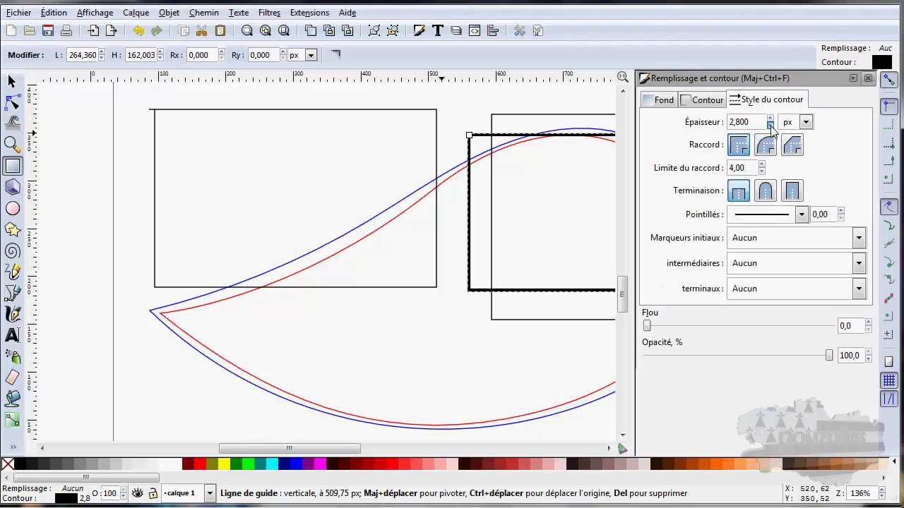
{"action": "left_click", "coordinate": [770, 126]}
{"action": "left_click", "coordinate": [770, 127]}
{"action": "left_click", "coordinate": [771, 126]}
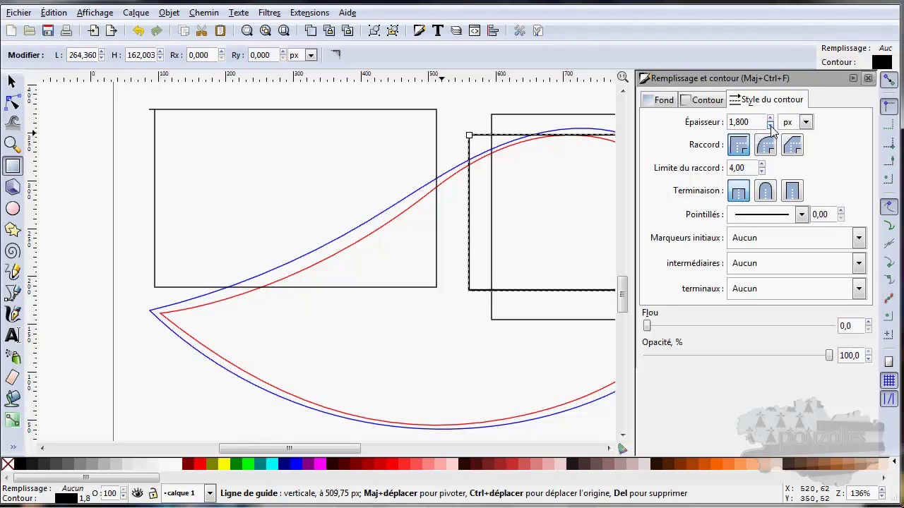
{"action": "left_click", "coordinate": [868, 78]}
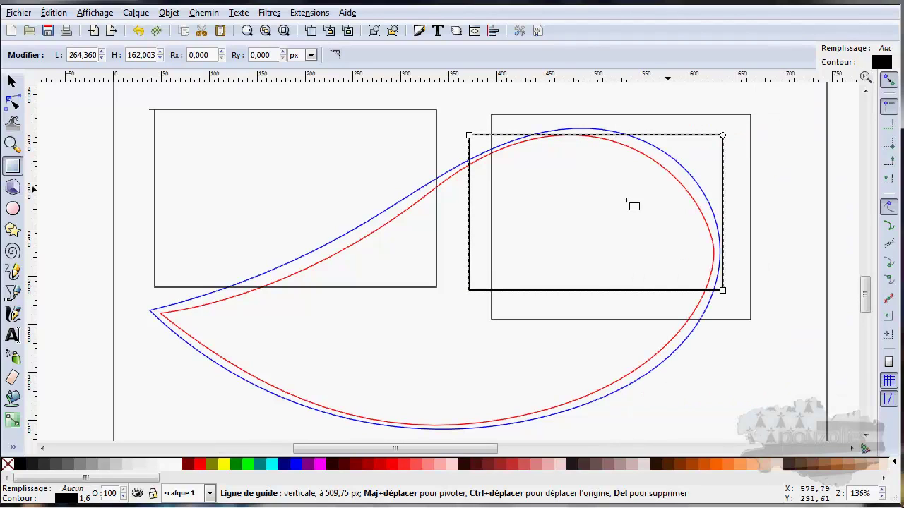
{"action": "left_click", "coordinate": [12, 82]}
{"action": "left_click", "coordinate": [262, 199]}
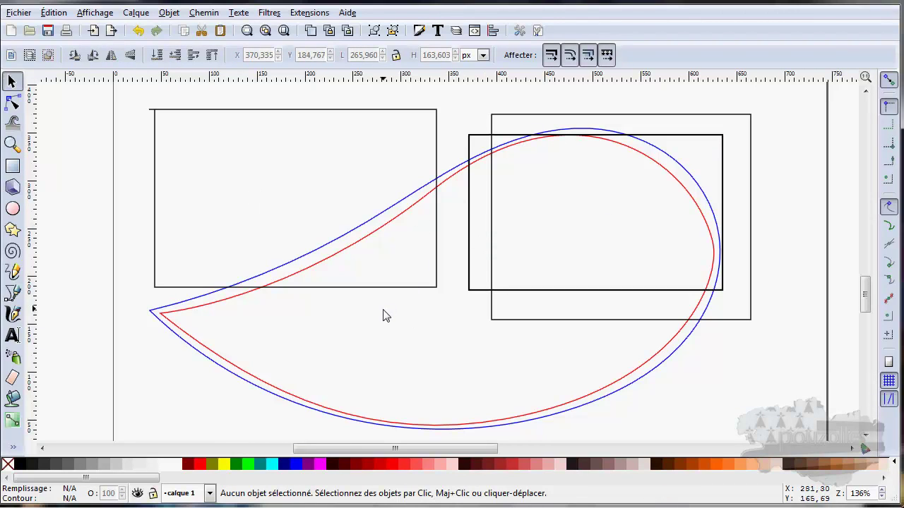
- Move the red teardrop up and away from the blue one, to about X -5, Y 90 px
{"action": "left_click", "coordinate": [12, 83]}
{"action": "left_click", "coordinate": [207, 300]}
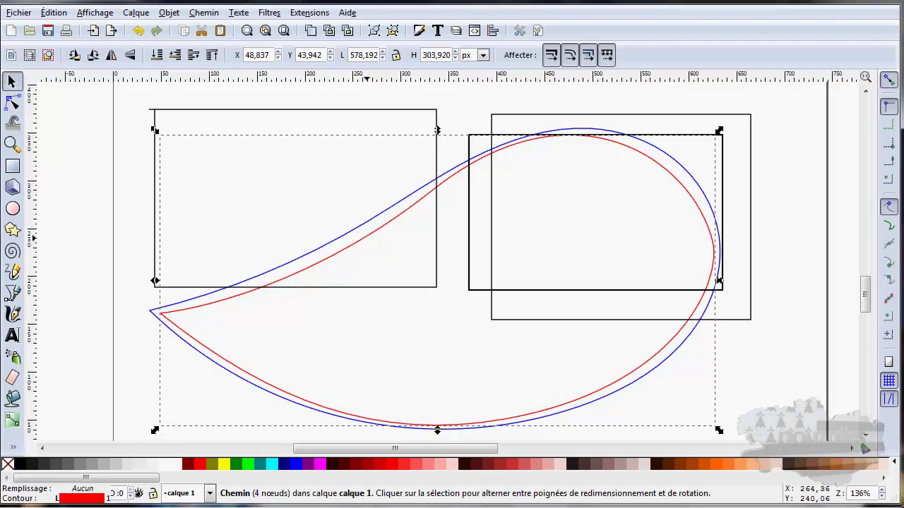
{"action": "left_click", "coordinate": [417, 330]}
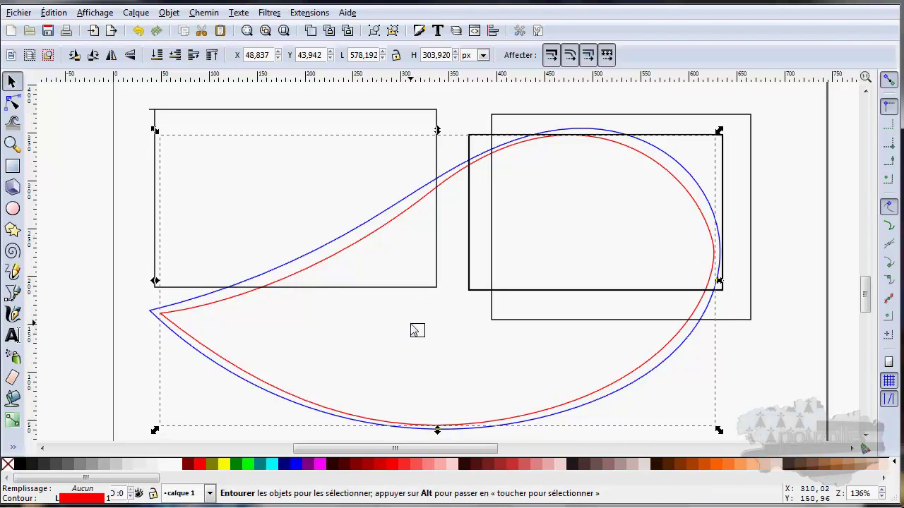
{"action": "left_click", "coordinate": [383, 238]}
{"action": "left_click_drag", "start_coordinate": [384, 238], "coordinate": [329, 189]}
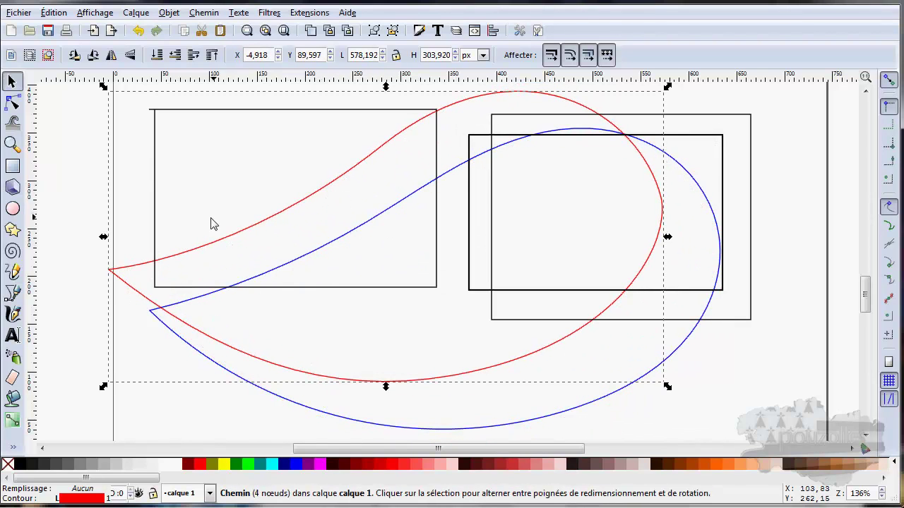
- Fill the red-outlined teardrop with flat blue 3c9ddfff and the paraxial path at its narrow end with flat pink fc9ddfff
{"action": "left_click", "coordinate": [88, 492]}
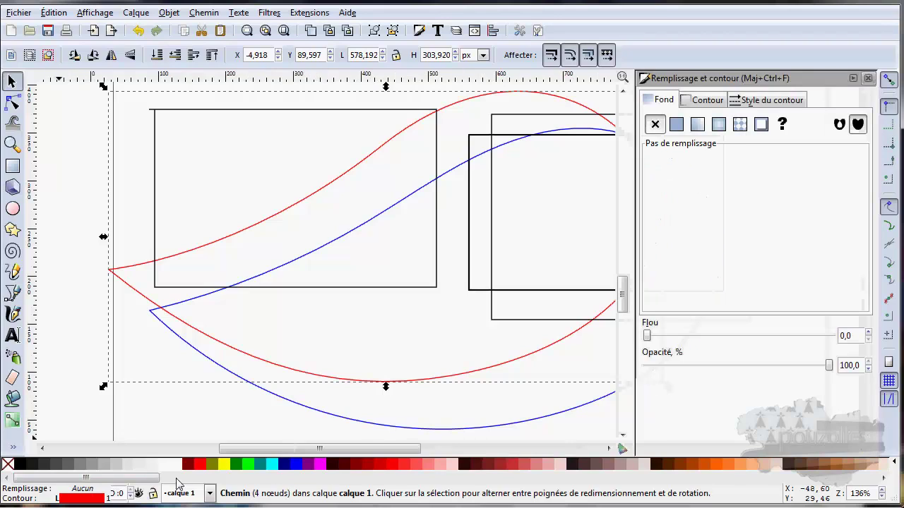
{"action": "left_click", "coordinate": [676, 125]}
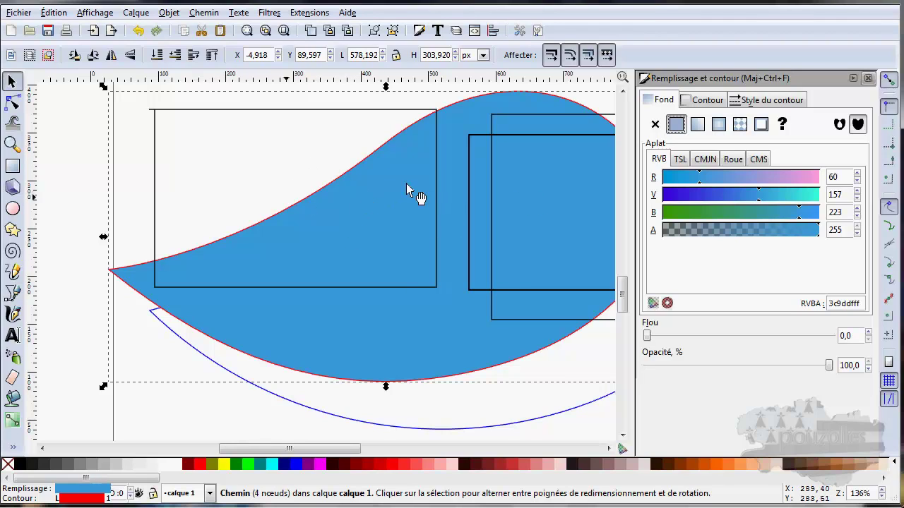
{"action": "left_click", "coordinate": [269, 111]}
{"action": "left_click", "coordinate": [676, 124]}
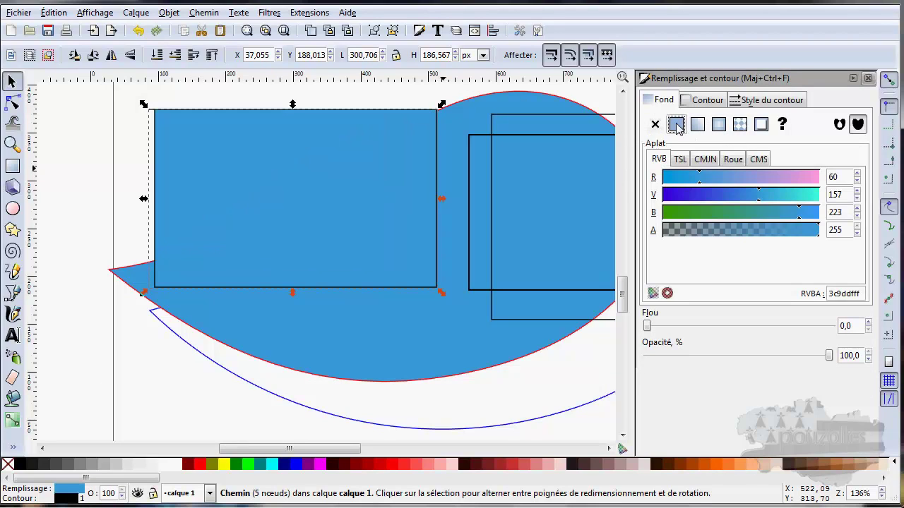
{"action": "left_click_drag", "start_coordinate": [703, 182], "coordinate": [818, 177]}
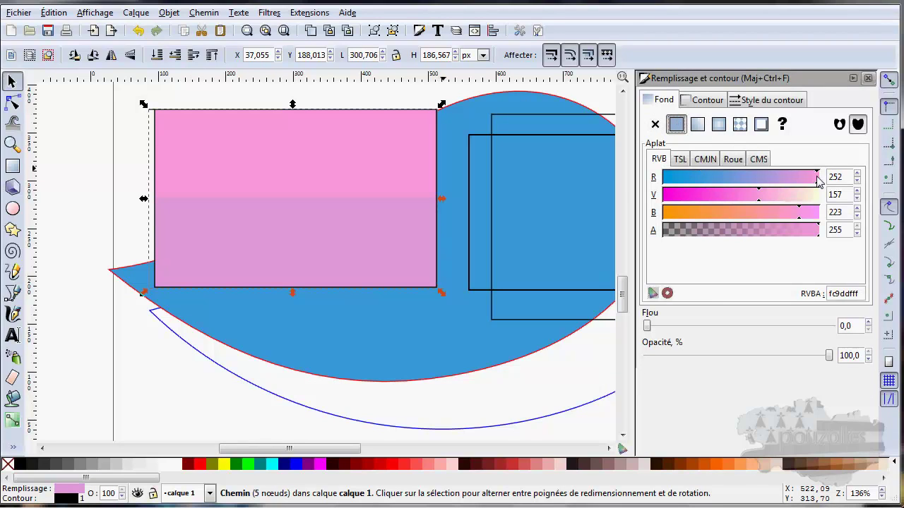
- Fill the blue-outlined Spiro teardrop with flat orange fc9d3fff
{"action": "left_click", "coordinate": [505, 425]}
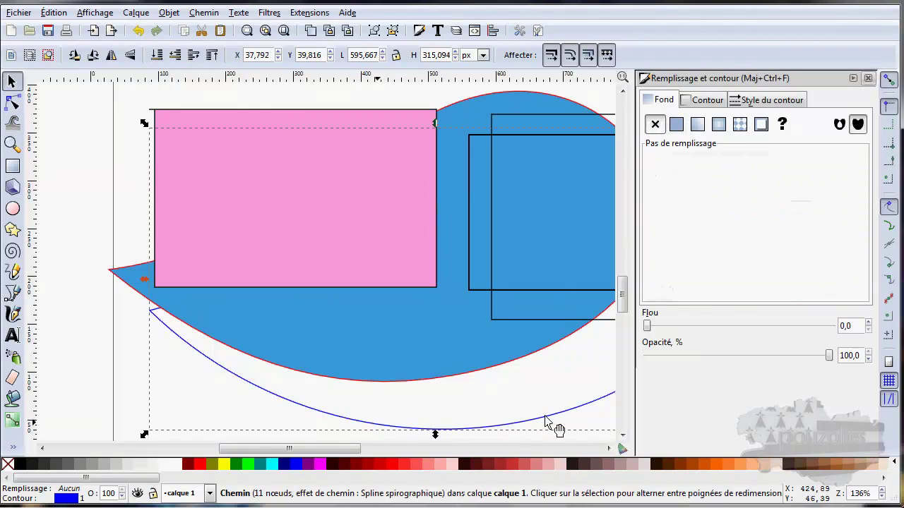
{"action": "left_click", "coordinate": [683, 125]}
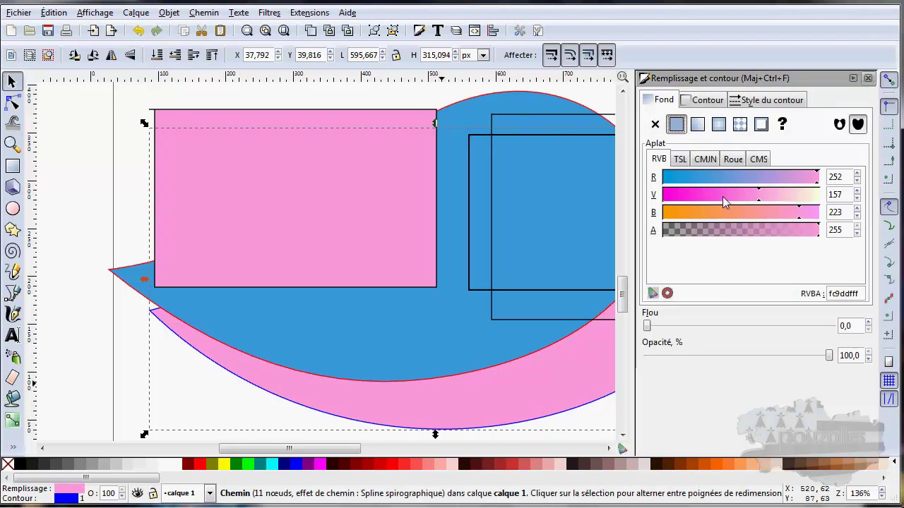
{"action": "left_click_drag", "start_coordinate": [797, 218], "coordinate": [703, 218]}
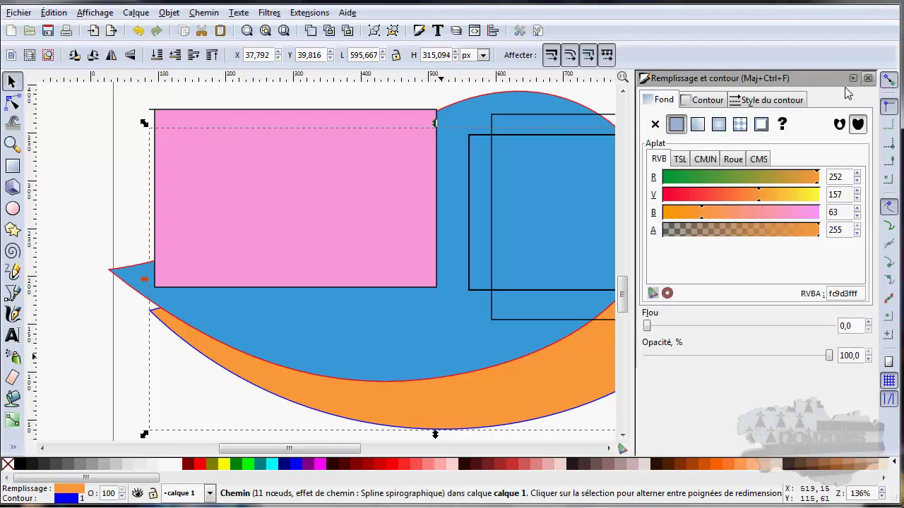
{"action": "left_click", "coordinate": [868, 78]}
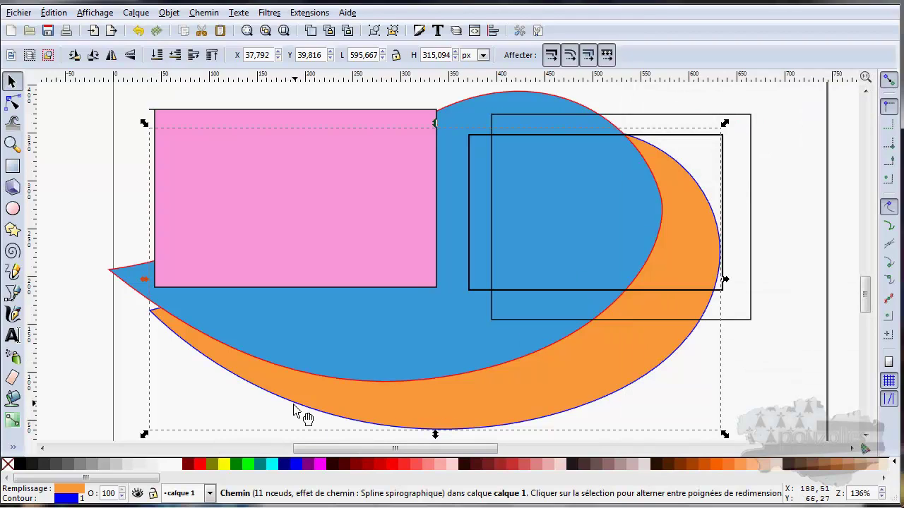
- Change the orange Spiro teardrop's outline to flat green 00ca01ff
{"action": "left_click", "coordinate": [435, 280]}
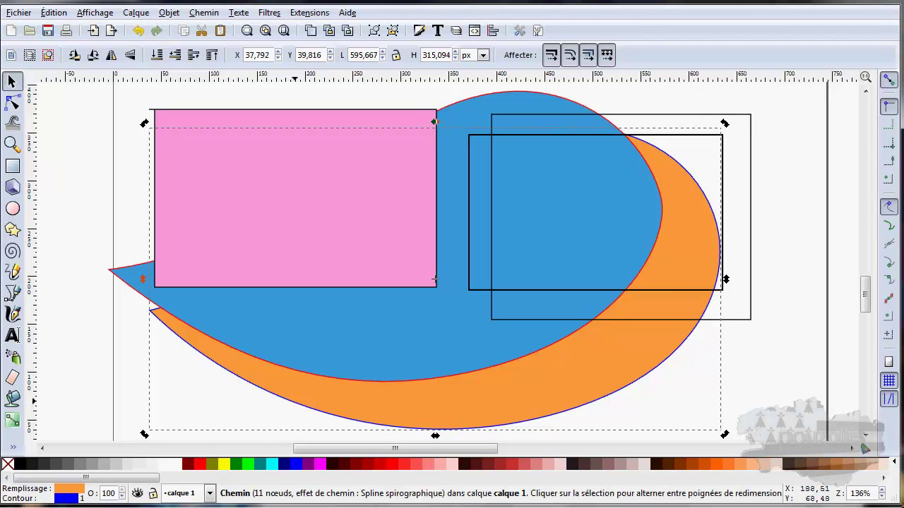
{"action": "left_click", "coordinate": [69, 500]}
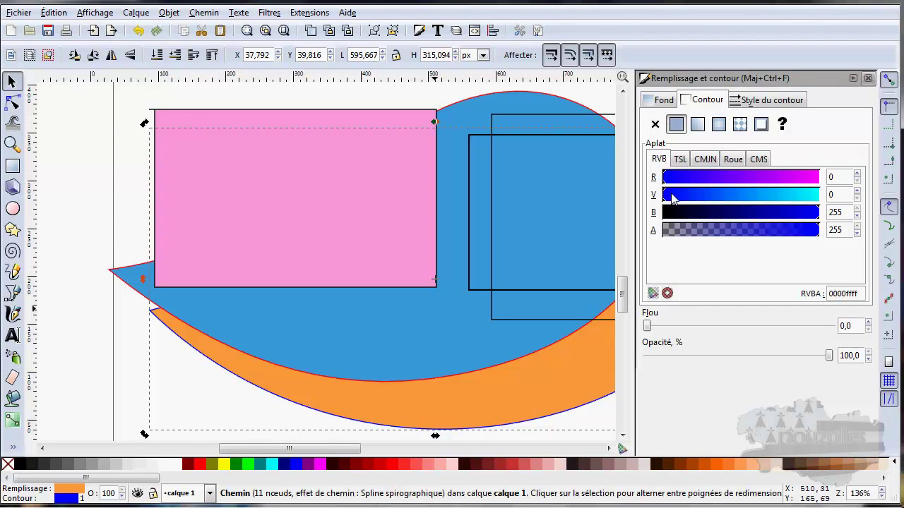
{"action": "mouse_move", "coordinate": [672, 199]}
{"action": "left_mouse_down"}
{"action": "mouse_move", "coordinate": [787, 196]}
{"action": "mouse_move", "coordinate": [665, 214]}
{"action": "left_mouse_up"}
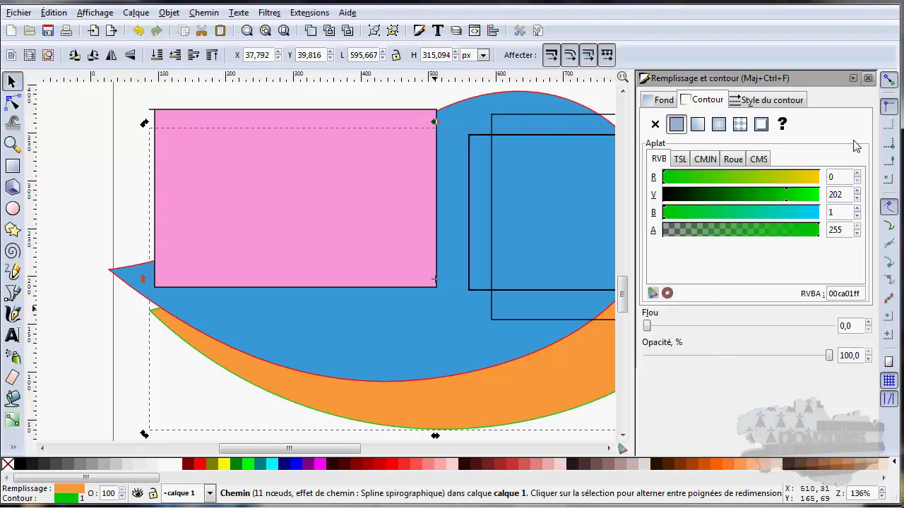
{"action": "left_click", "coordinate": [867, 78]}
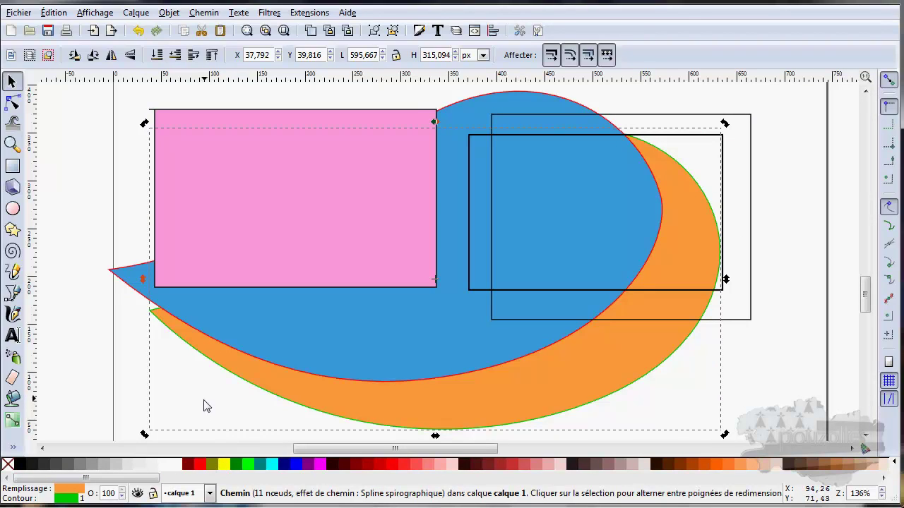
- In an empty area above the shapes, draw a straight horizontal regular Bézier path about 300 px long with the Triangle décroissant shape
{"action": "left_click", "coordinate": [12, 293]}
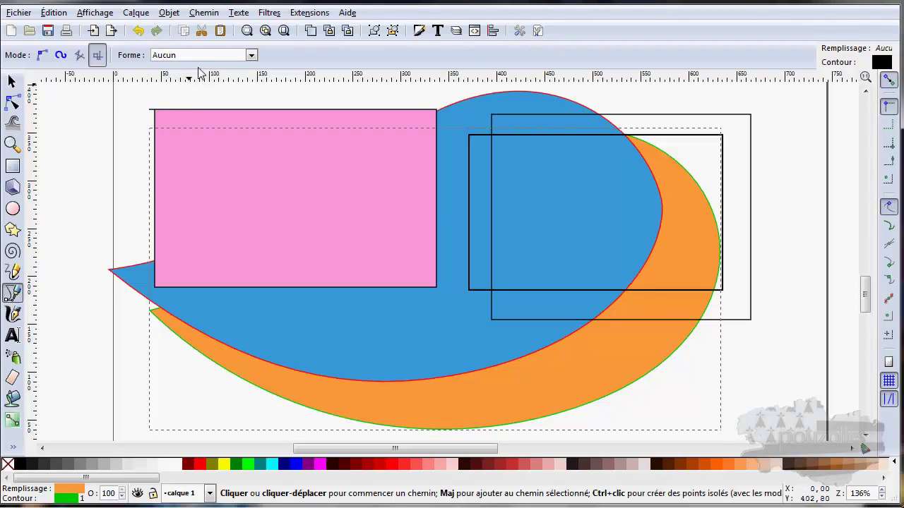
{"action": "scroll", "coordinate": [257, 212], "scroll_direction": "up", "scroll_amount": 10}
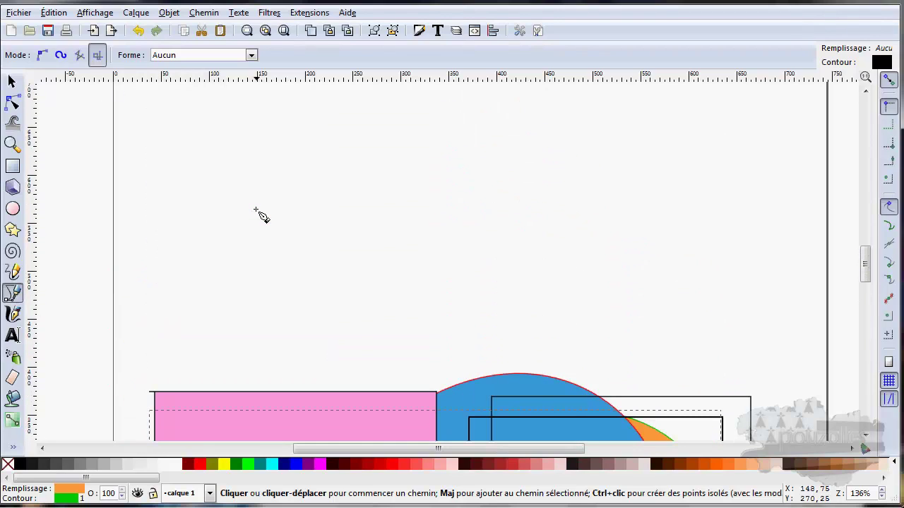
{"action": "scroll", "coordinate": [257, 212], "scroll_direction": "up", "scroll_amount": 2}
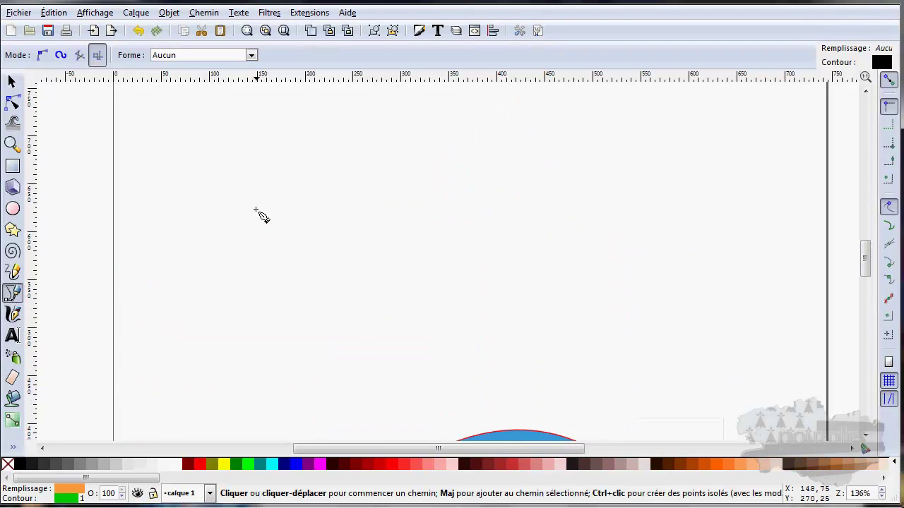
{"action": "left_click", "coordinate": [42, 55]}
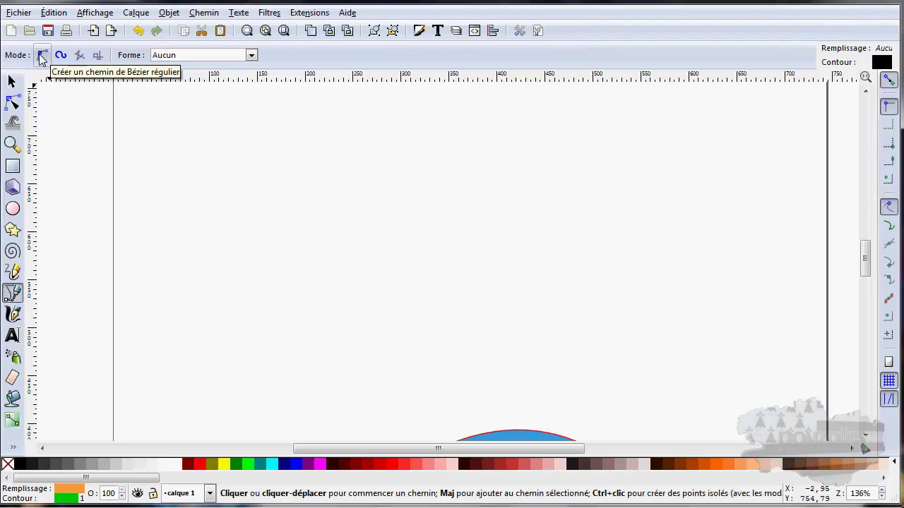
{"action": "left_click", "coordinate": [251, 56]}
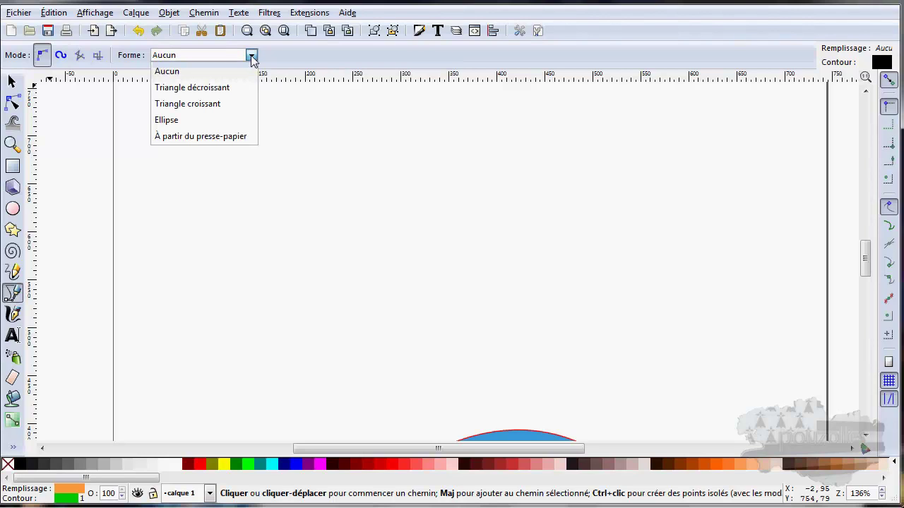
{"action": "left_click", "coordinate": [185, 88]}
{"action": "left_click_drag", "start_coordinate": [161, 175], "coordinate": [449, 175]}
{"action": "key", "text": "Return"}
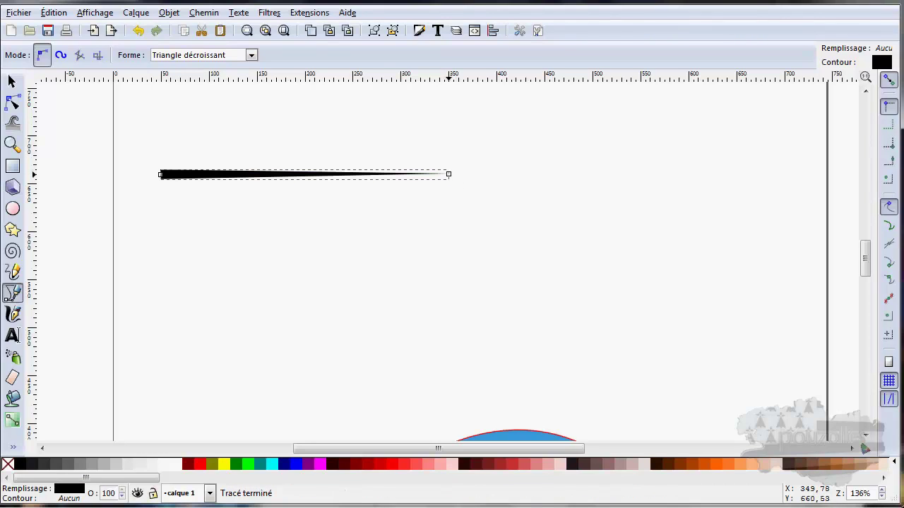
- Draw an arched Bézier stroke about 185 px wide with the Triangle décroissant shape, just below the straight tapered stroke
{"action": "left_click", "coordinate": [166, 230]}
{"action": "left_click_drag", "start_coordinate": [343, 230], "coordinate": [412, 257]}
{"action": "key", "text": "Return"}
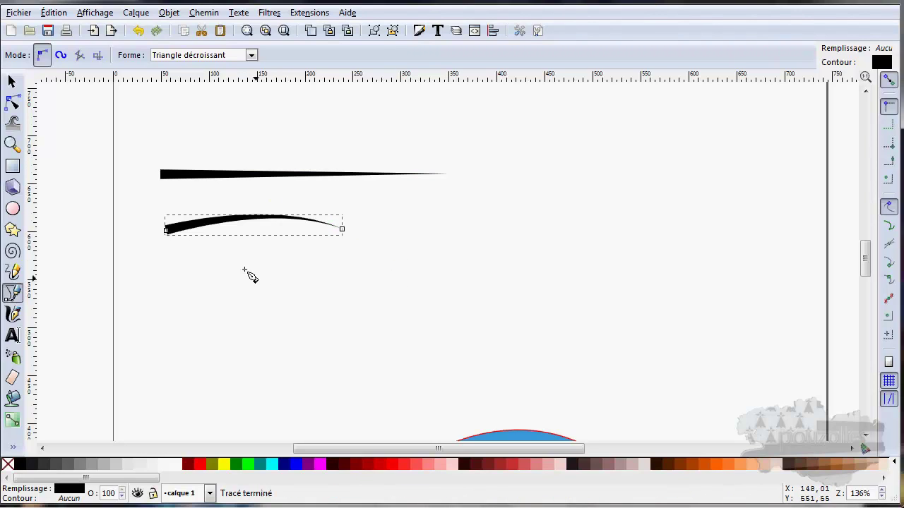
- Set the Bézier tool's shape to Triangle croissant
{"action": "left_click", "coordinate": [252, 56]}
{"action": "left_click", "coordinate": [212, 106]}
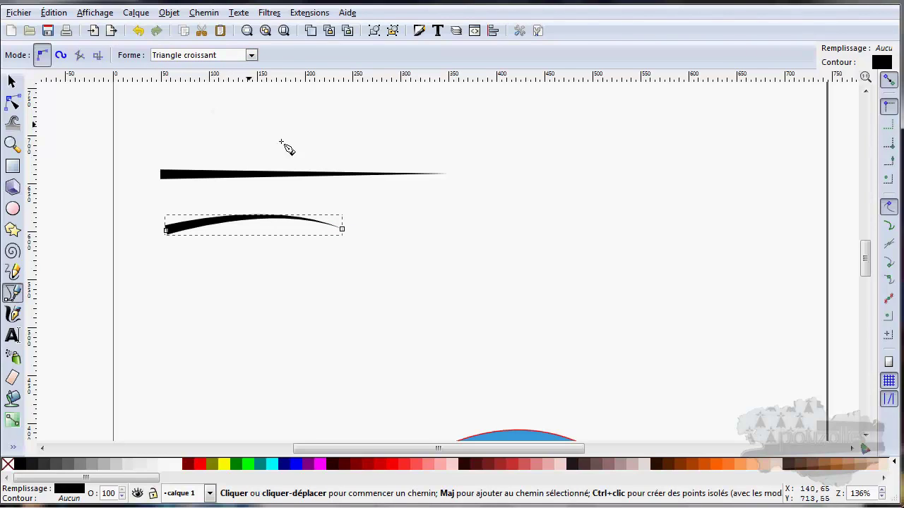
{"action": "mouse_move", "coordinate": [366, 231]}
{"action": "left_mouse_down"}
{"action": "mouse_move", "coordinate": [521, 231]}
{"action": "mouse_move", "coordinate": [528, 248]}
{"action": "mouse_move", "coordinate": [548, 228]}
{"action": "mouse_move", "coordinate": [613, 210]}
{"action": "mouse_move", "coordinate": [513, 267]}
{"action": "left_mouse_up"}
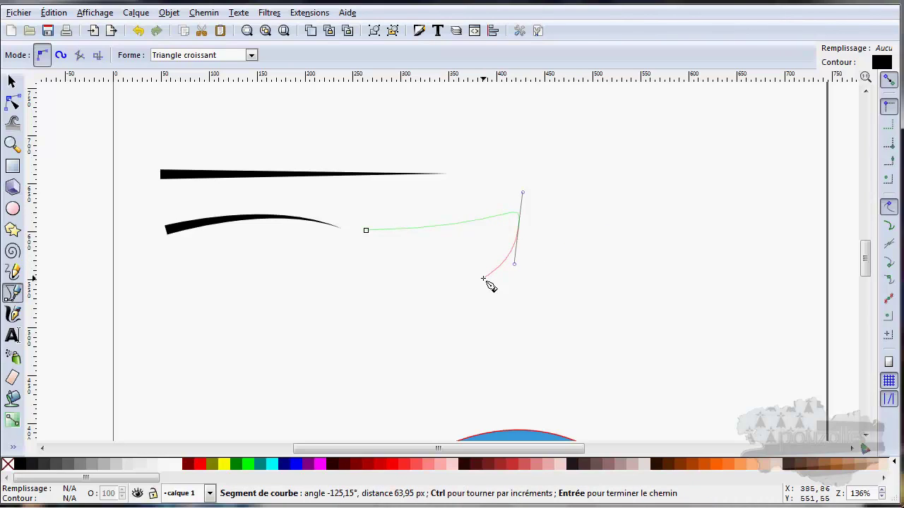
{"action": "key", "text": "BackSpace"}
{"action": "key", "text": "Escape"}
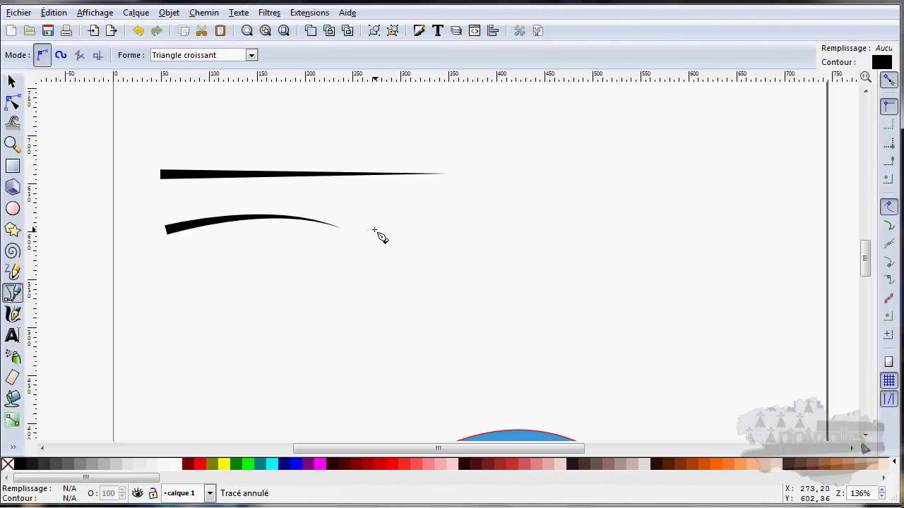
- Draw an arched Triangle croissant stroke about 155 px wide to the right of the arched Triangle décroissant stroke
{"action": "left_click", "coordinate": [369, 226]}
{"action": "left_click_drag", "start_coordinate": [518, 226], "coordinate": [606, 265]}
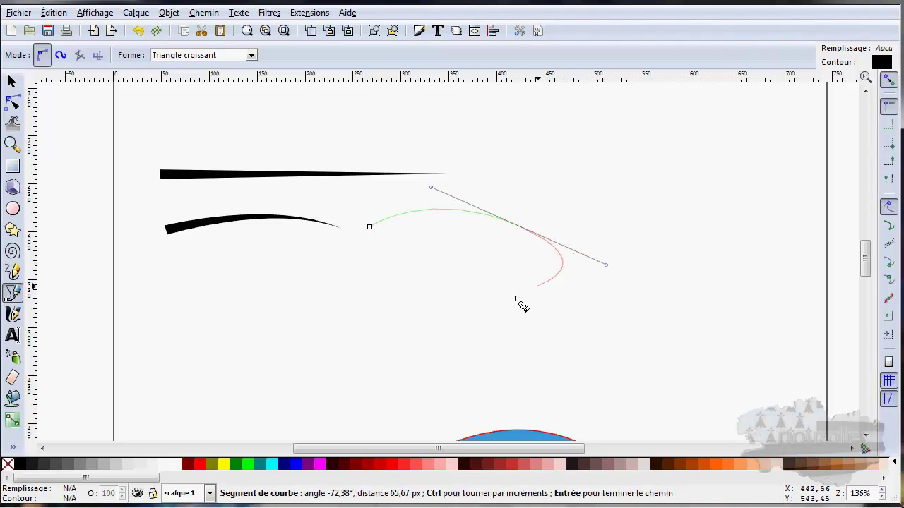
{"action": "key", "text": "Return"}
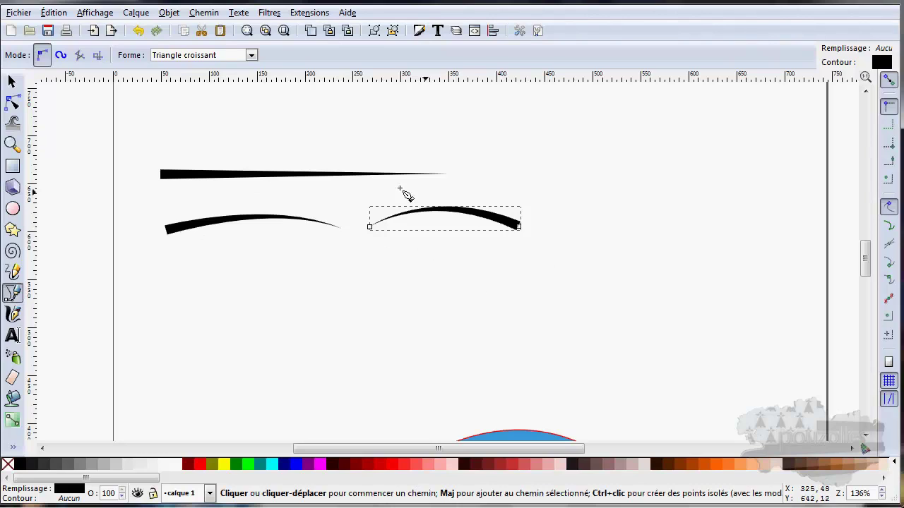
- Draw a nearly horizontal straight Bézier path about 513 px long with the Ellipse shape, below the arched strokes
{"action": "left_click", "coordinate": [251, 55]}
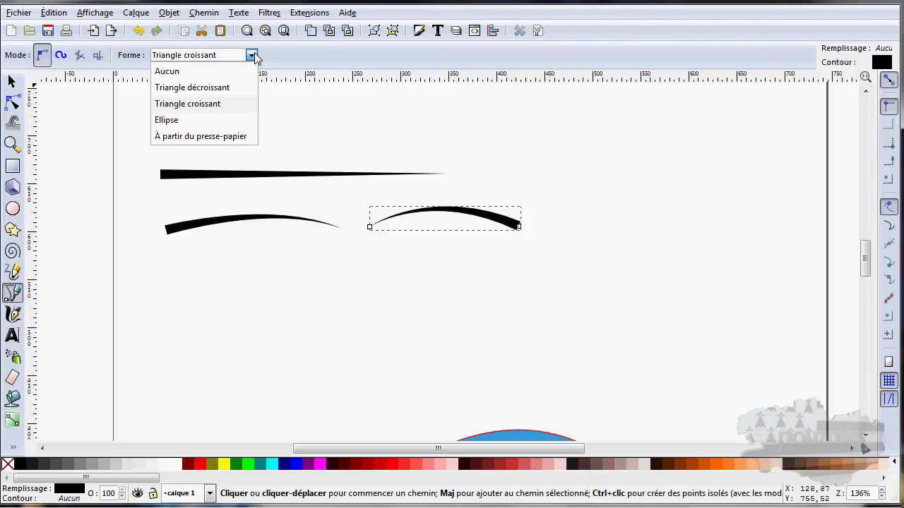
{"action": "left_click", "coordinate": [166, 120]}
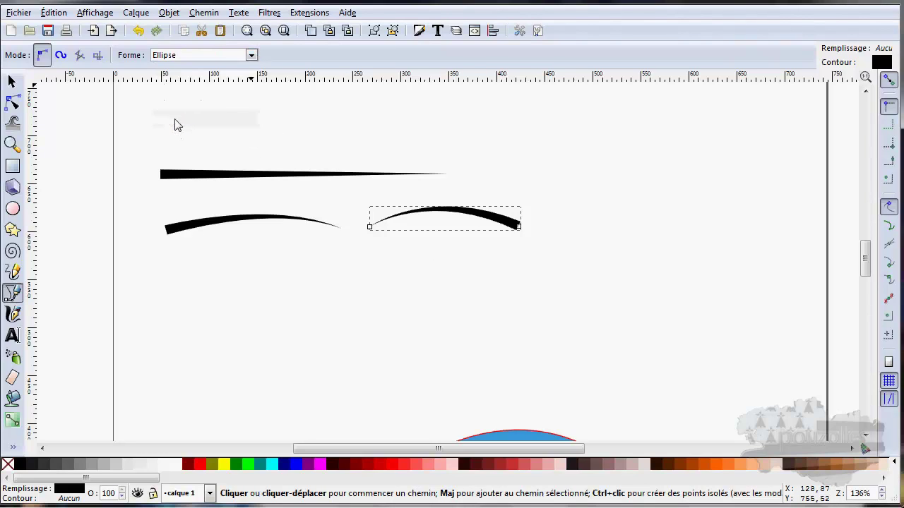
{"action": "left_click", "coordinate": [167, 313]}
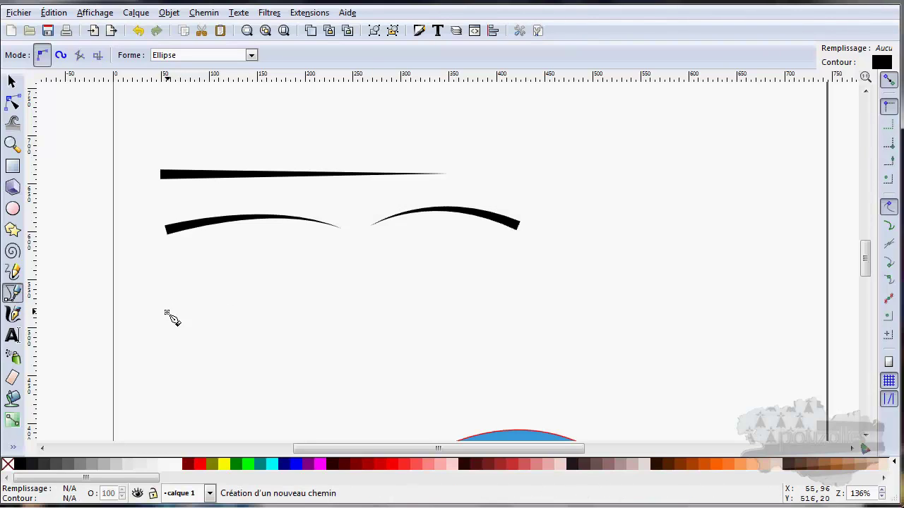
{"action": "left_click", "coordinate": [659, 309]}
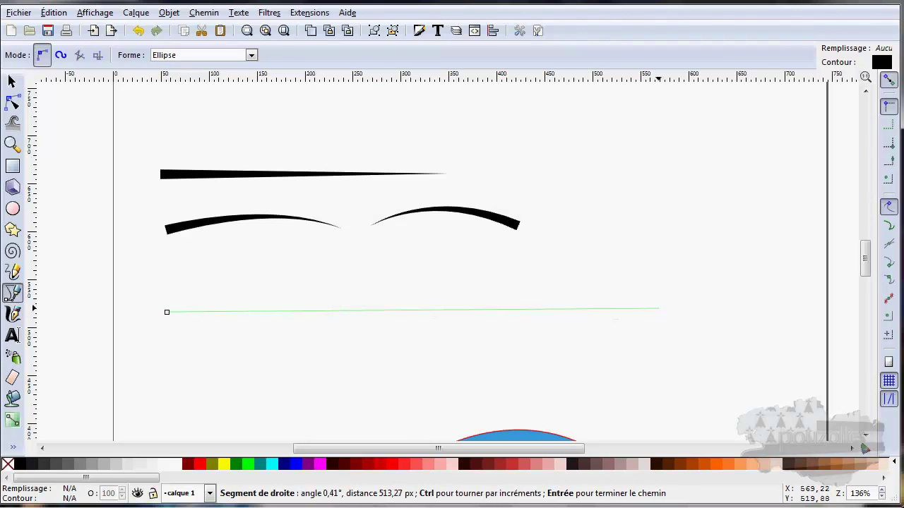
{"action": "key", "text": "Return"}
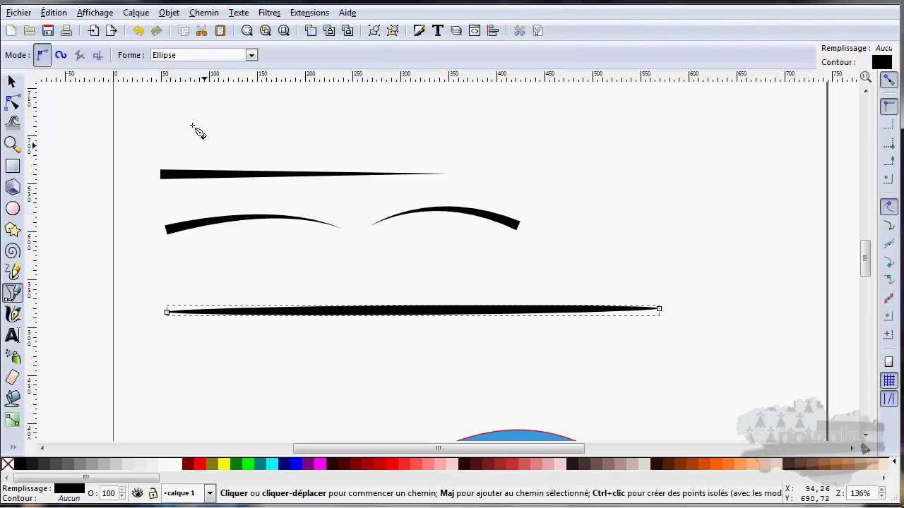
{"action": "left_click", "coordinate": [250, 56]}
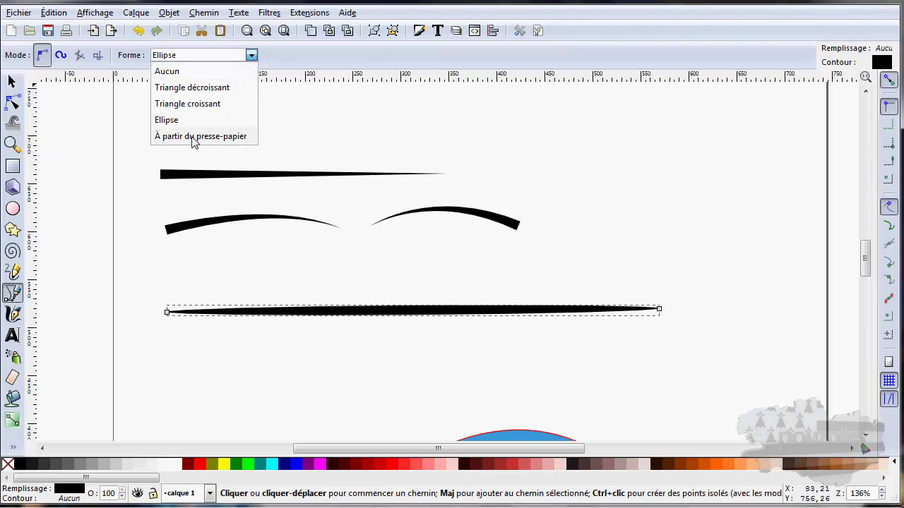
{"action": "left_click", "coordinate": [253, 56]}
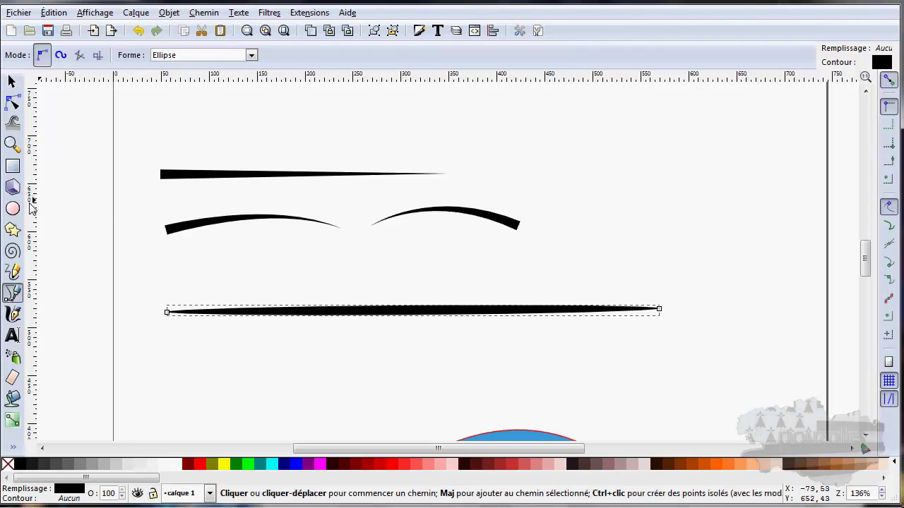
- Draw a small five-pointed star to the upper right of the strokes and copy it to the clipboard
{"action": "left_click", "coordinate": [13, 230]}
{"action": "left_click_drag", "start_coordinate": [589, 147], "coordinate": [607, 170]}
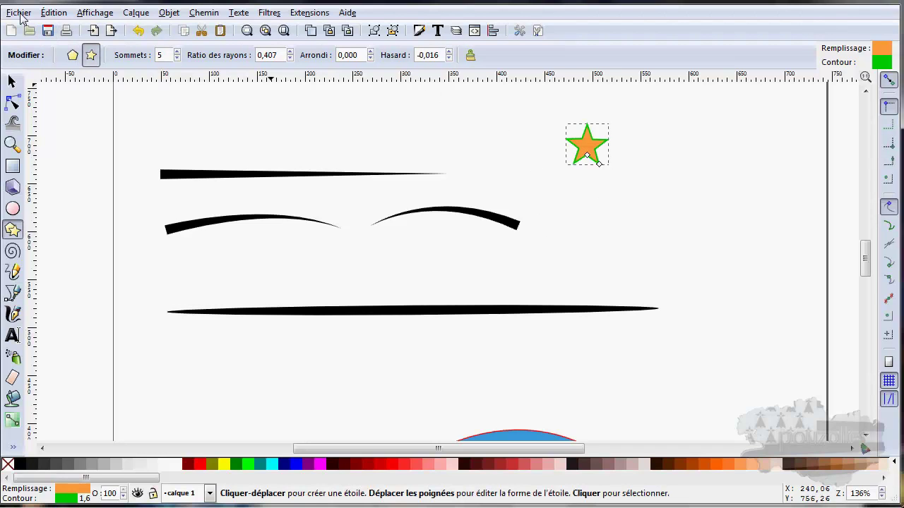
{"action": "left_click", "coordinate": [56, 12]}
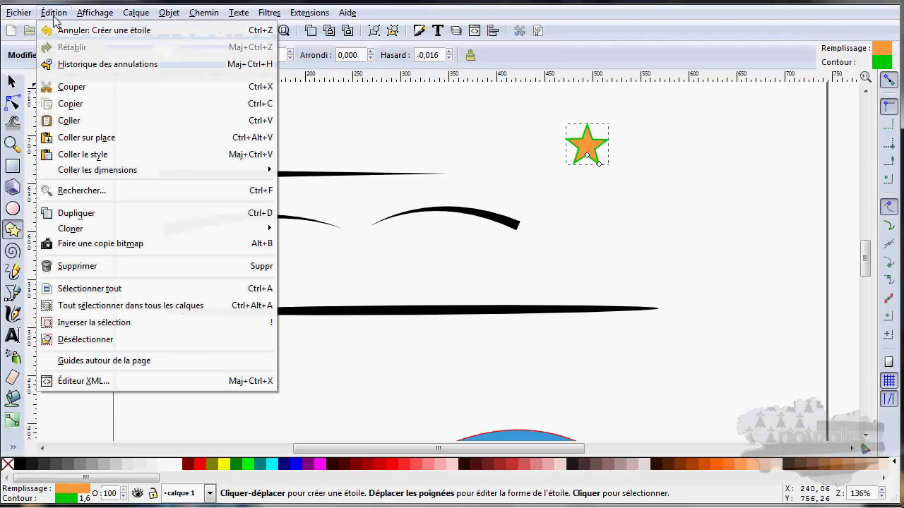
{"action": "left_click", "coordinate": [74, 107]}
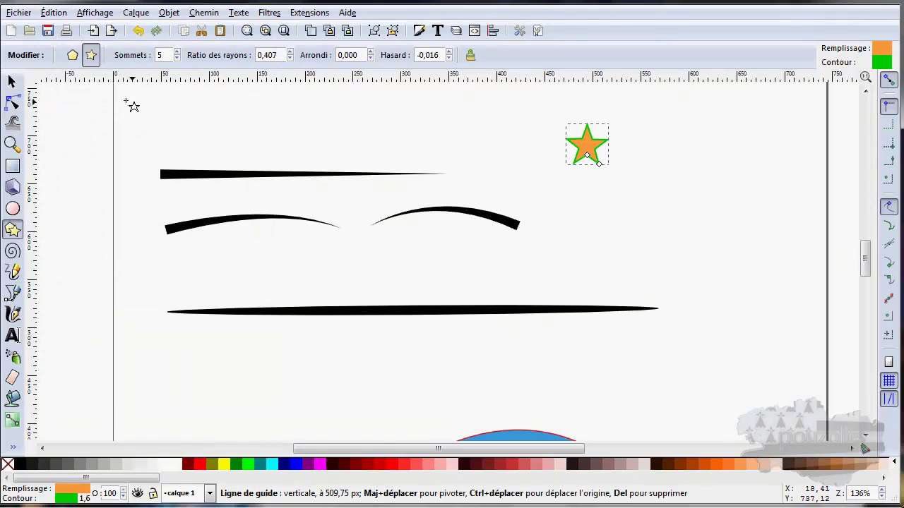
- Draw a horizontal Bézier path about 417 px long below the elliptical stroke, using the À partir du presse-papier shape
{"action": "left_click", "coordinate": [12, 293]}
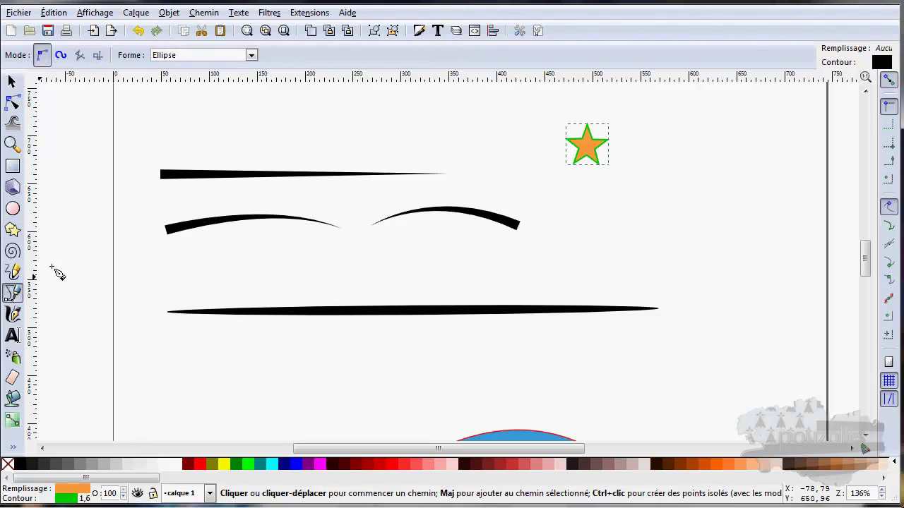
{"action": "left_click", "coordinate": [251, 56]}
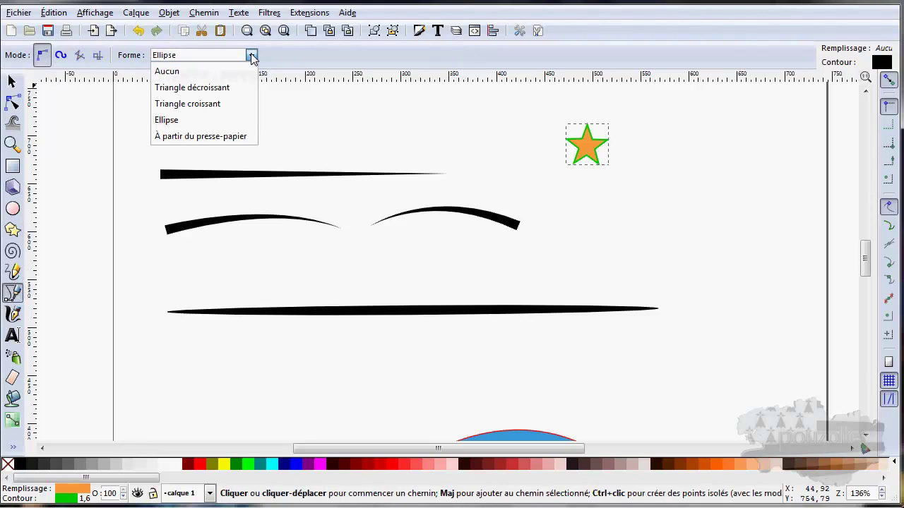
{"action": "left_click", "coordinate": [196, 138]}
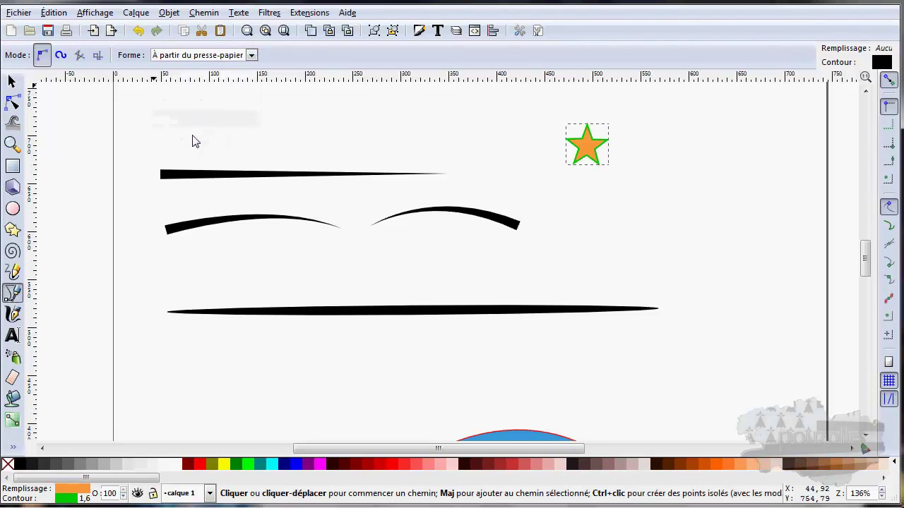
{"action": "left_click", "coordinate": [174, 372]}
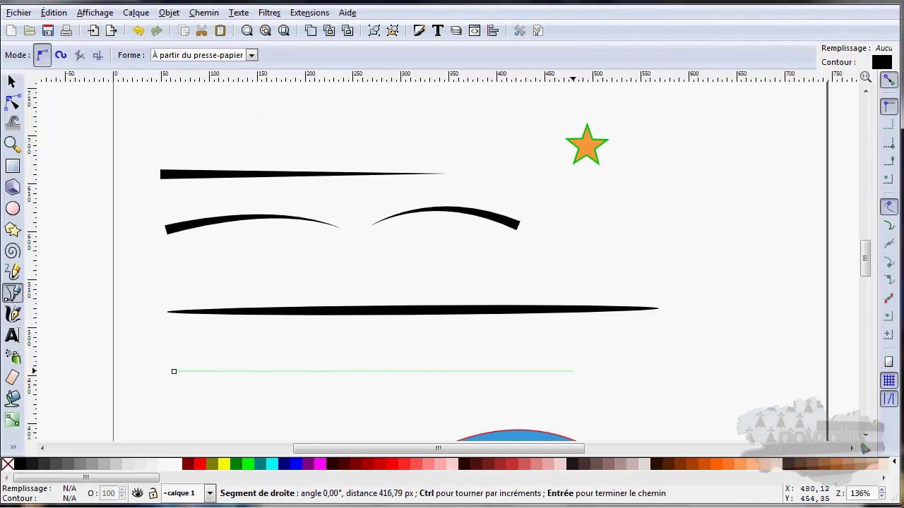
{"action": "double_click", "coordinate": [573, 372]}
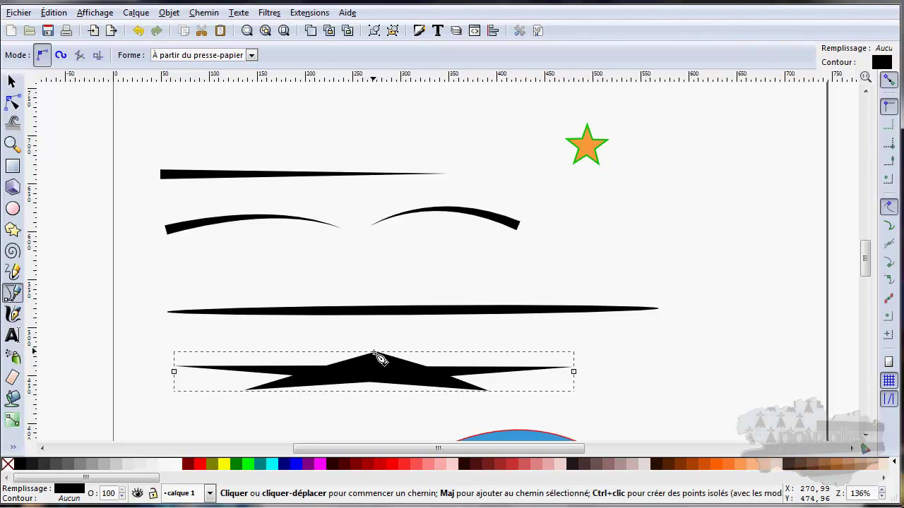
- Draw a short horizontal path about 41 px long below the orange star, using the clipboard star as its shape
{"action": "left_click", "coordinate": [572, 250]}
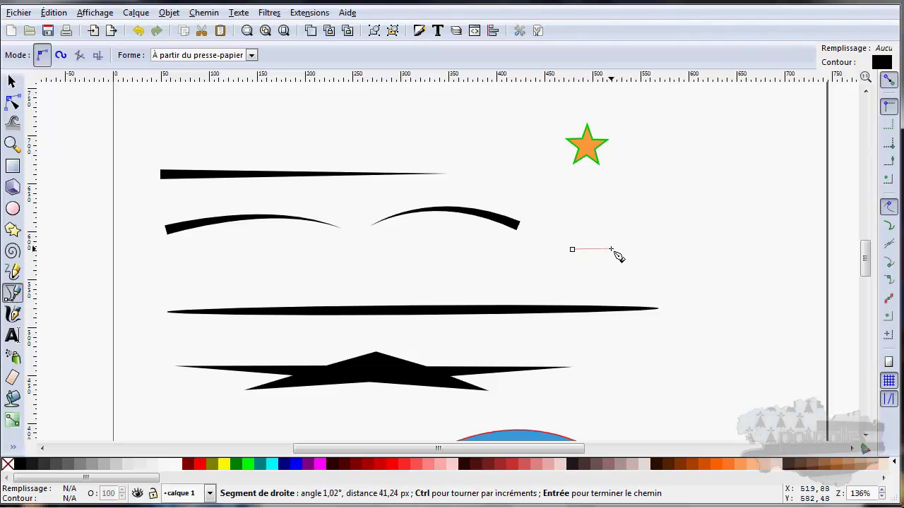
{"action": "left_click", "coordinate": [611, 250]}
{"action": "key", "text": "Return"}
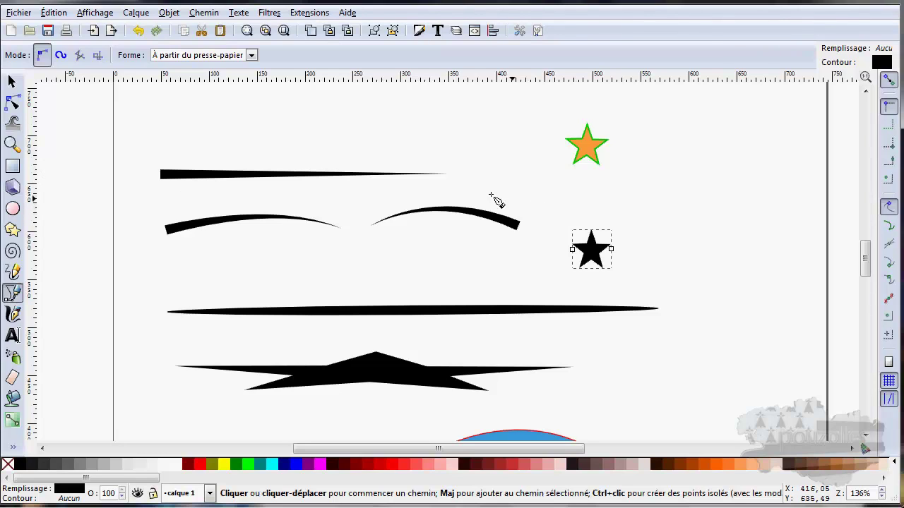
- Draw a second, larger star to the lower right of the orange one and set its number of corners to 7
{"action": "left_click", "coordinate": [12, 229]}
{"action": "left_click_drag", "start_coordinate": [629, 182], "coordinate": [648, 206]}
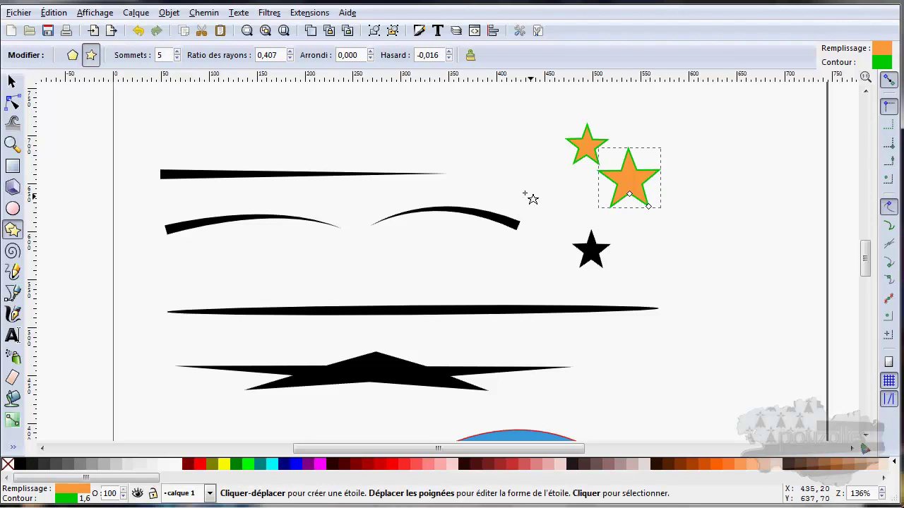
{"action": "left_click", "coordinate": [178, 52]}
{"action": "left_click", "coordinate": [177, 52]}
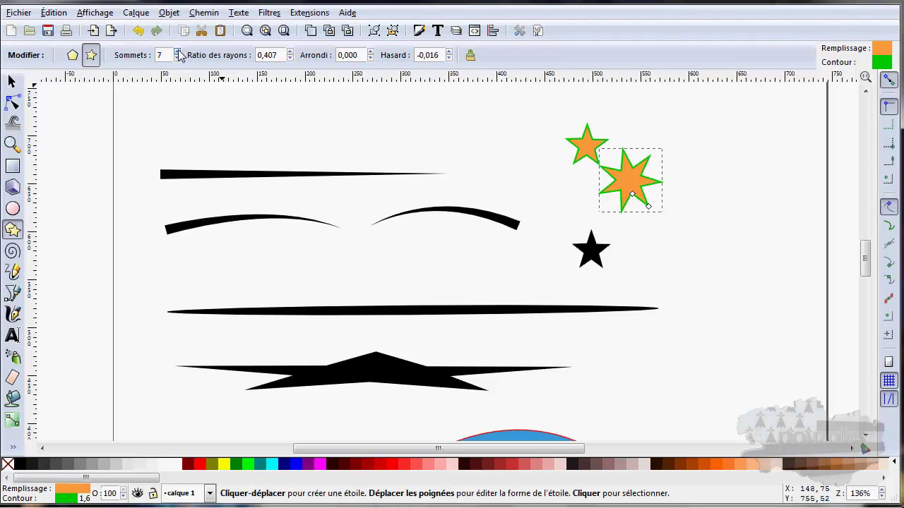
- Set the larger orange star's number of corners to 13 and copy it to the clipboard
{"action": "left_click", "coordinate": [177, 51]}
{"action": "left_click", "coordinate": [178, 51]}
{"action": "left_click", "coordinate": [177, 51]}
{"action": "left_click", "coordinate": [177, 51]}
{"action": "left_click", "coordinate": [177, 52]}
{"action": "left_click", "coordinate": [177, 51]}
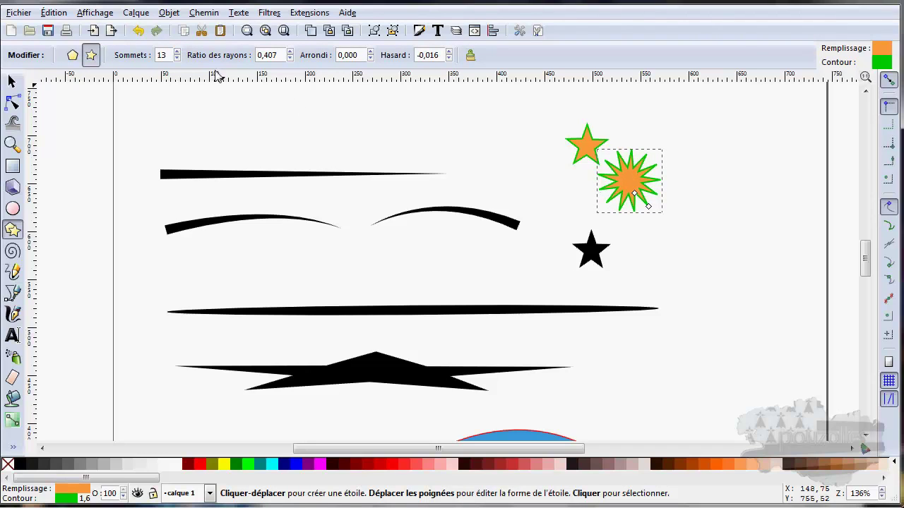
{"action": "left_click", "coordinate": [54, 13]}
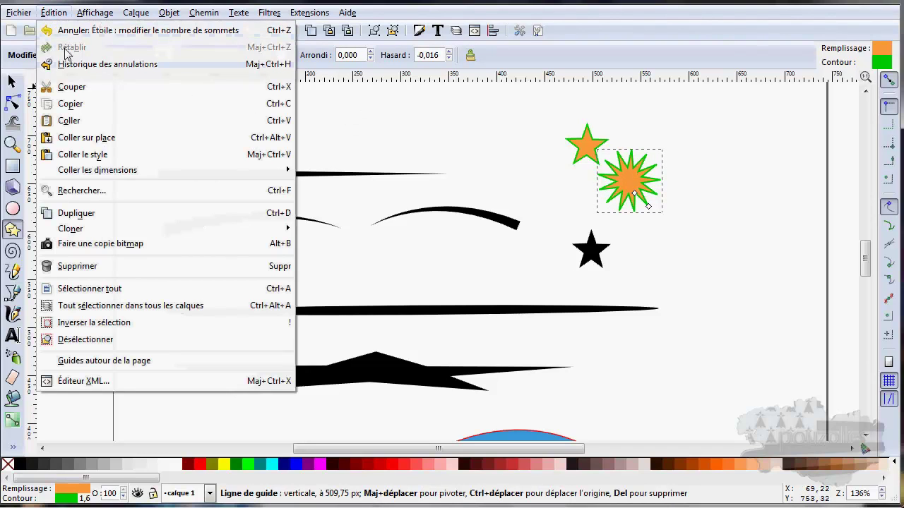
{"action": "left_click", "coordinate": [85, 109]}
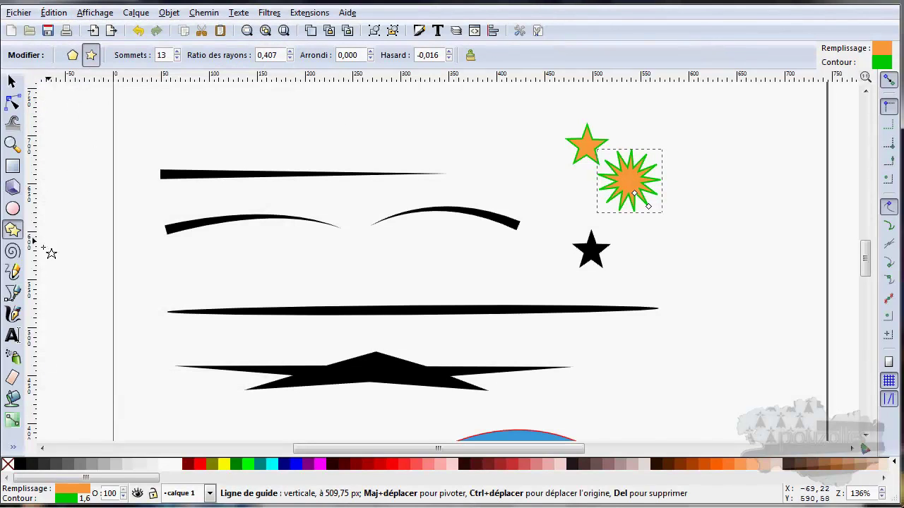
- Draw a large arched Bézier path from above the elliptical stroke, over the upper strokes and down past the black star, using the À partir du presse-papier shape
{"action": "left_click", "coordinate": [13, 291]}
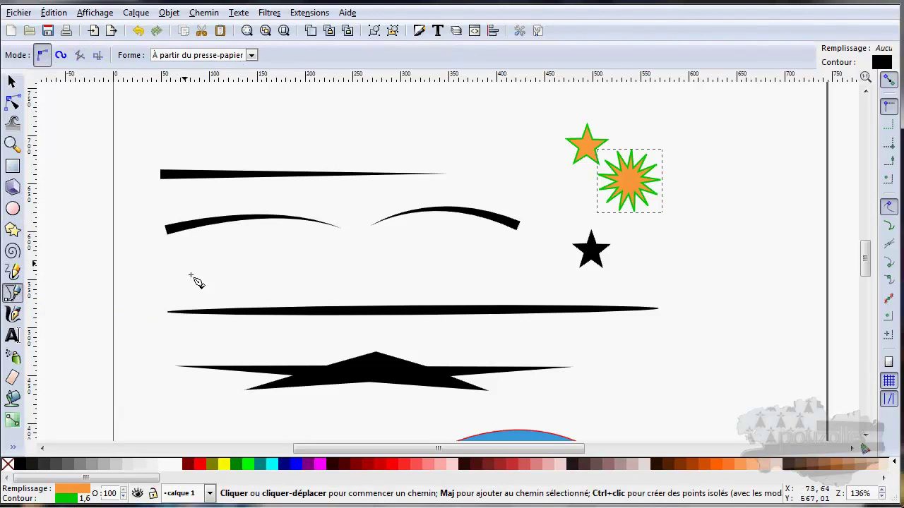
{"action": "left_click", "coordinate": [235, 275]}
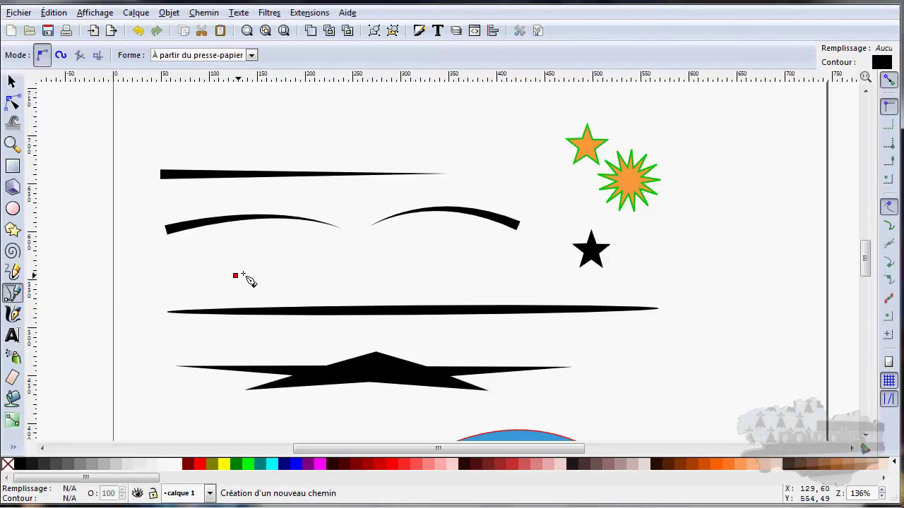
{"action": "left_click_drag", "start_coordinate": [449, 129], "coordinate": [532, 178]}
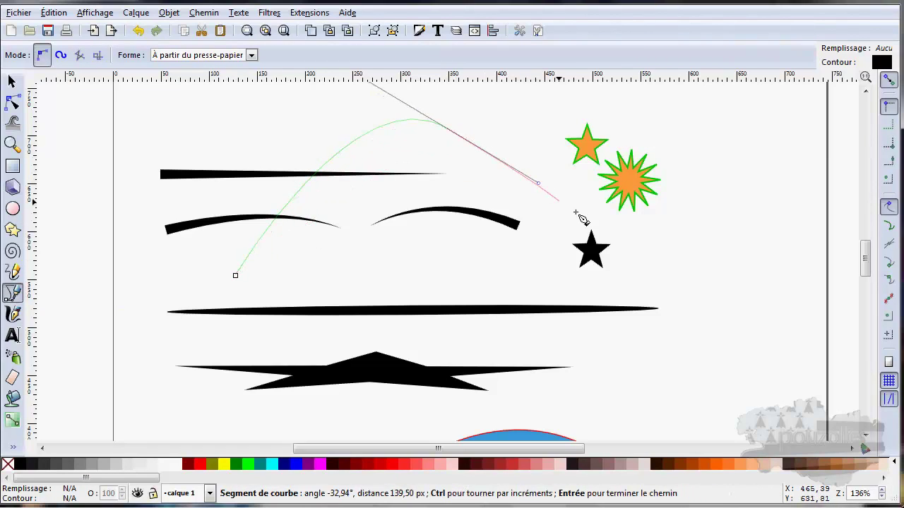
{"action": "left_click_drag", "start_coordinate": [715, 372], "coordinate": [600, 420]}
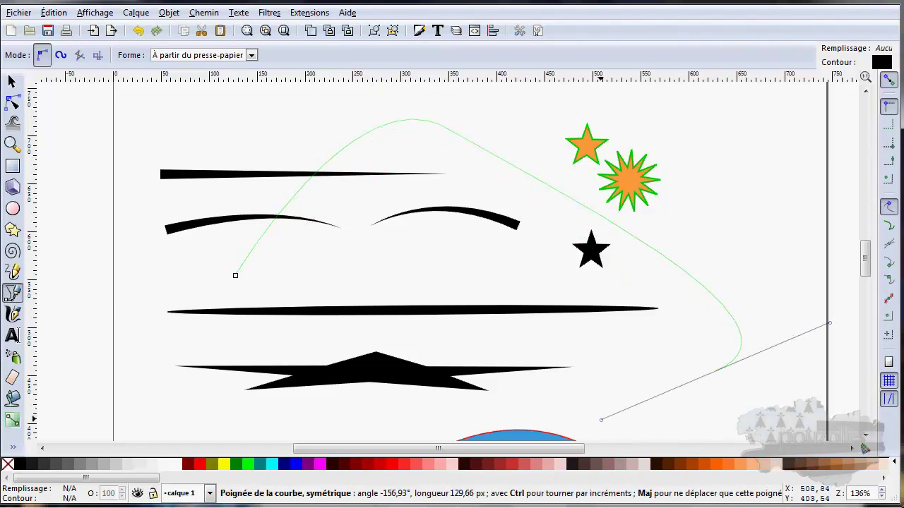
{"action": "key", "text": "Return"}
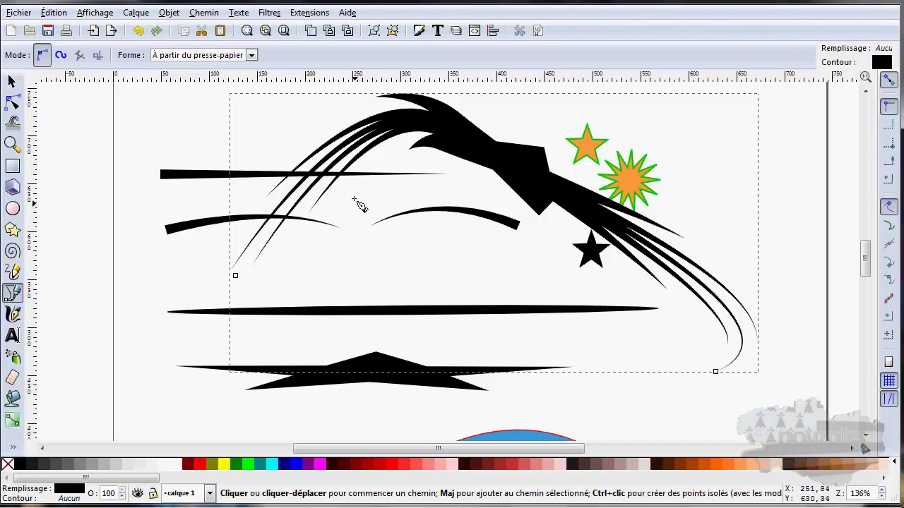
- Set the arched path's flat fill to pure red (ff0000ff) by raising its red value to 255, and close the fill settings
{"action": "left_click", "coordinate": [64, 492]}
{"action": "left_click_drag", "start_coordinate": [707, 176], "coordinate": [830, 181]}
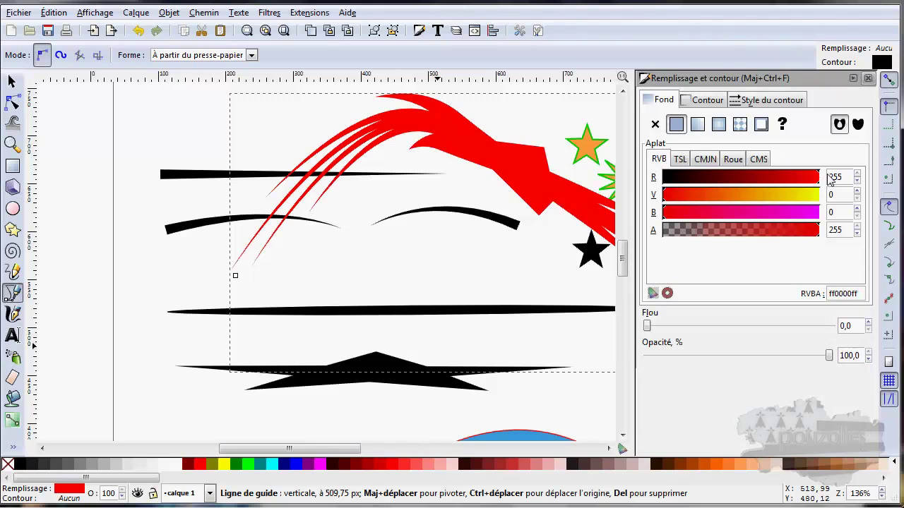
{"action": "left_click", "coordinate": [869, 78]}
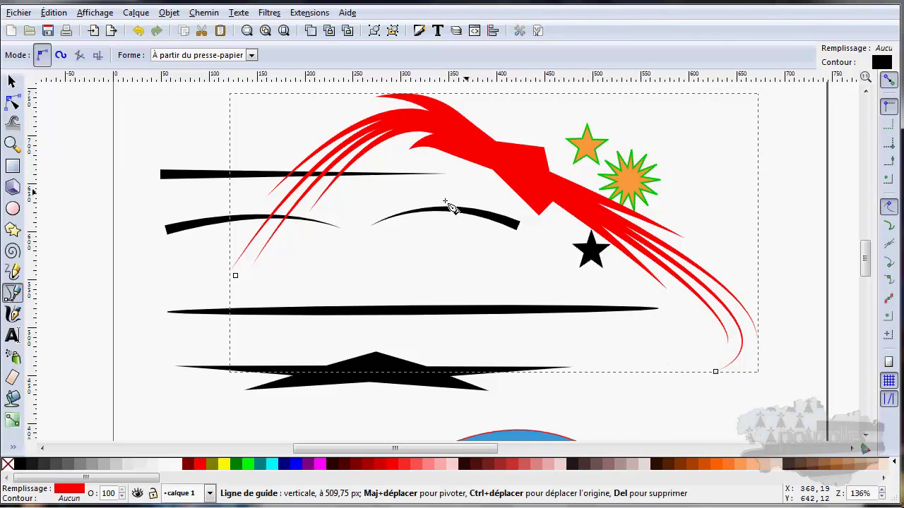